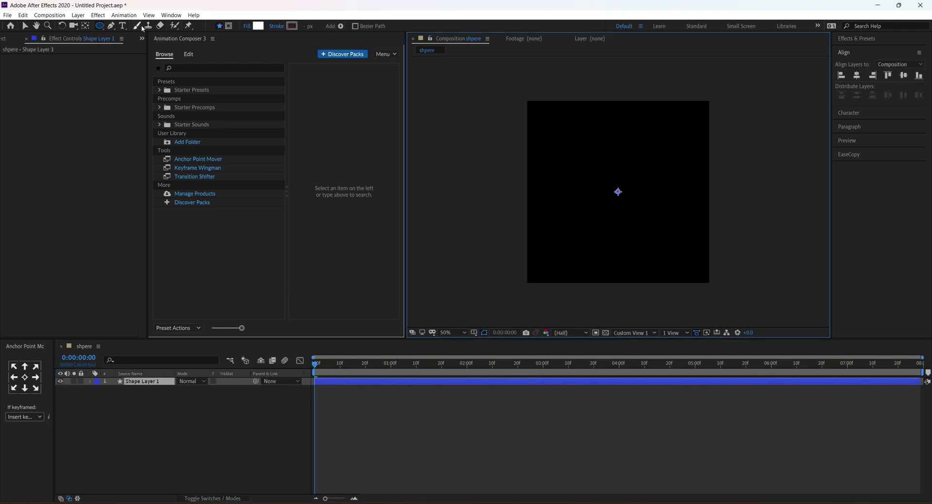
Step: Draw a white circle about two-thirds of the composition's width, centre it in the composition and centre its anchor point
drag(668, 142, 546, 254)
click(903, 75)
click(857, 76)
click(23, 379)
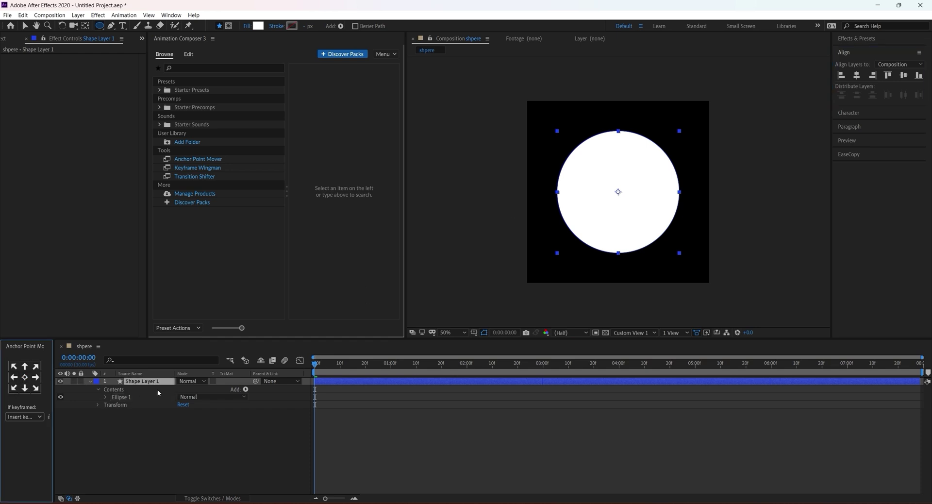
Step: Change the circle's fill to a linear gradient running vertically from just above its top edge to just below its bottom edge
click(247, 26)
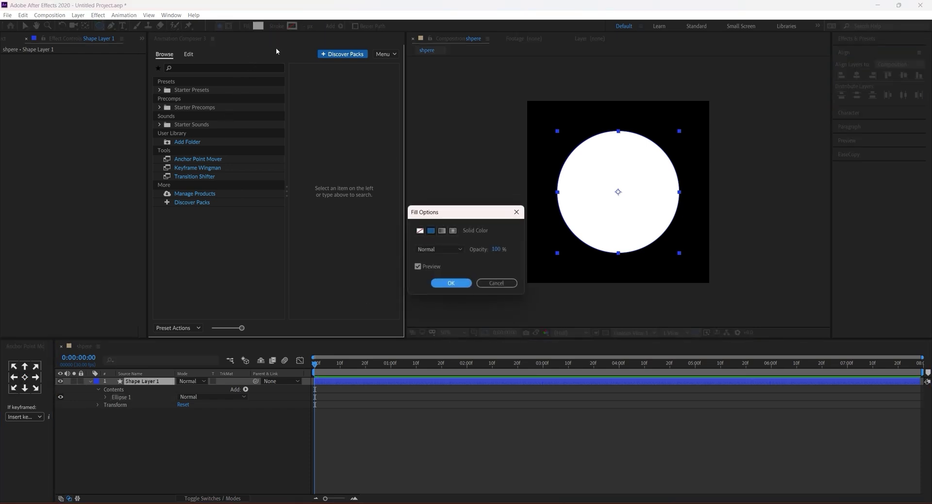
click(441, 231)
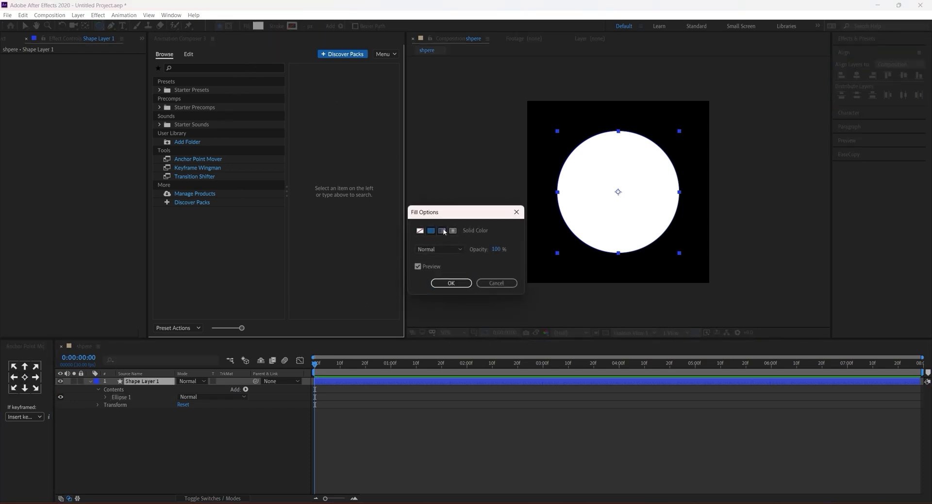
click(450, 283)
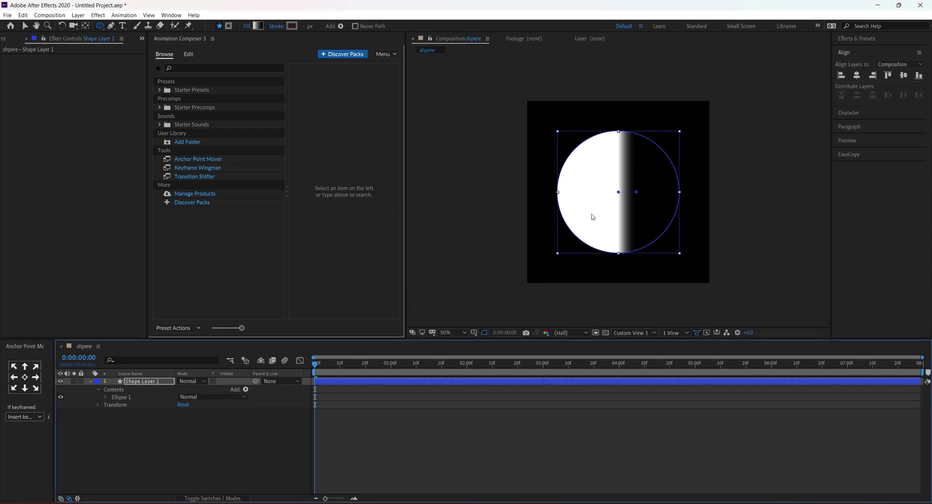
key(v)
drag(637, 192, 617, 269)
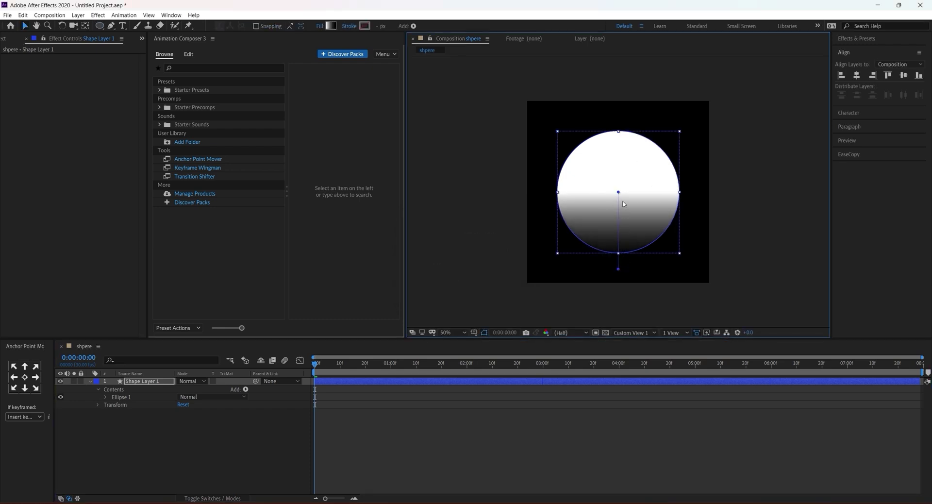
drag(616, 192, 617, 129)
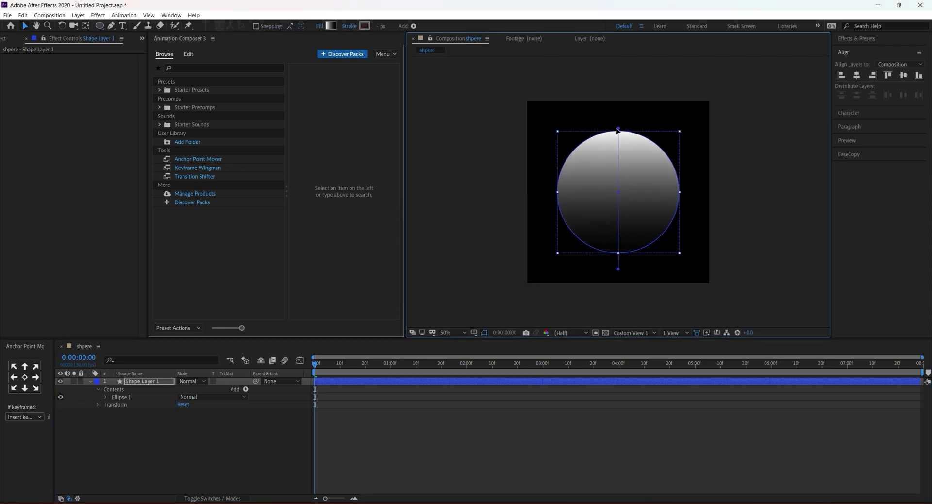
Step: Add two colour stops to the circle's gradient, at about 32% and 67.3%
click(330, 26)
drag(385, 149, 249, 134)
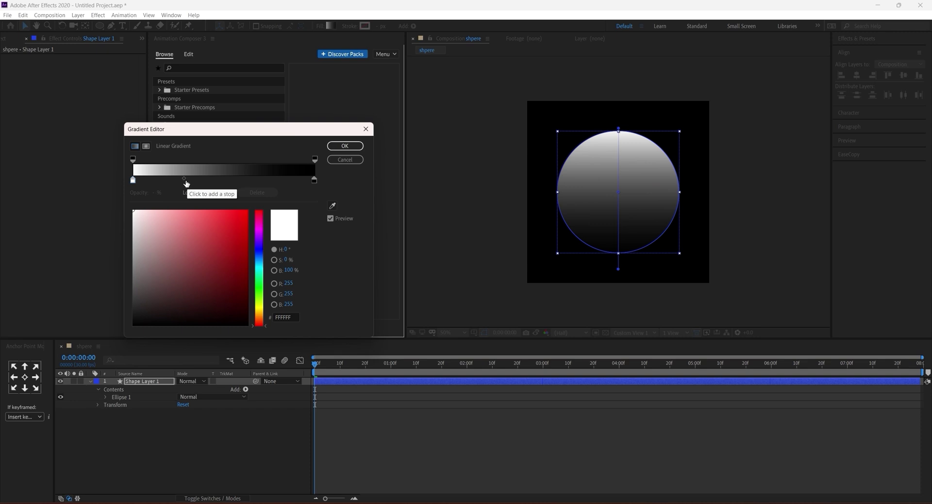
click(190, 180)
click(269, 181)
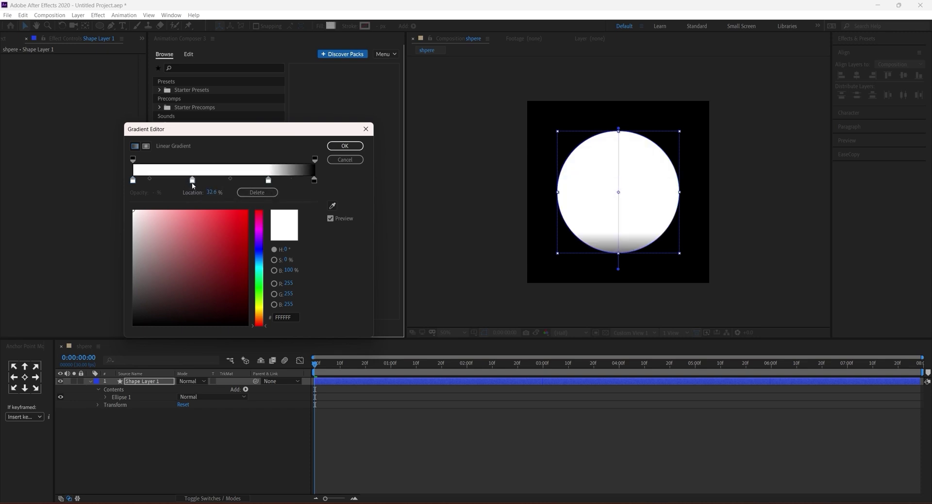
drag(269, 180, 255, 180)
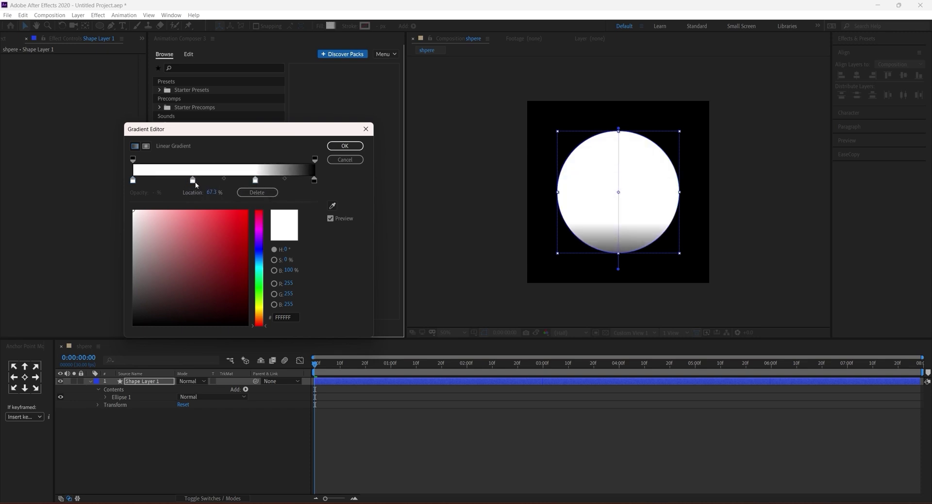
Step: Colour the gradient's first stop bright cyan and its last stop pinkish red
click(193, 181)
click(134, 181)
click(260, 266)
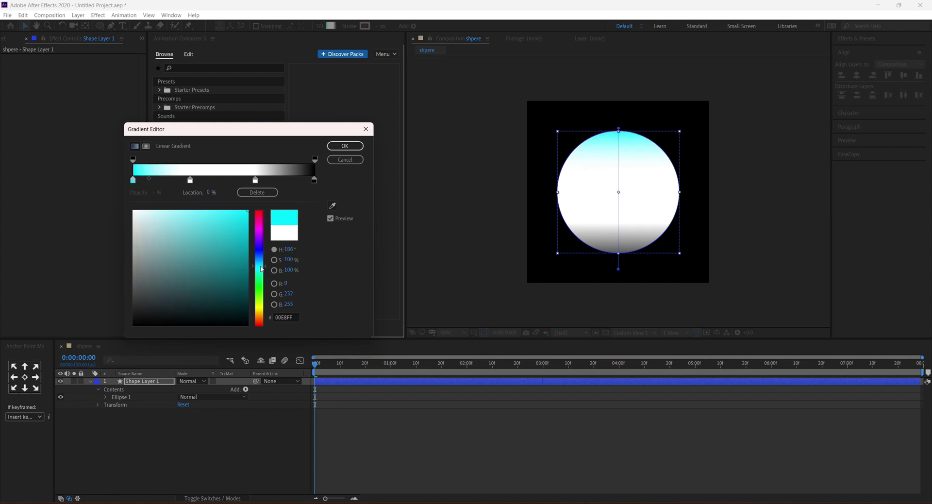
click(315, 180)
click(260, 213)
drag(189, 213, 227, 212)
Step: Colour the gradient's third stop vivid purple and its second stop very dark purple (120029), and apply the gradient
click(255, 180)
click(262, 241)
click(190, 181)
click(261, 239)
click(255, 181)
click(231, 213)
click(190, 180)
click(260, 238)
click(260, 240)
drag(247, 316, 251, 307)
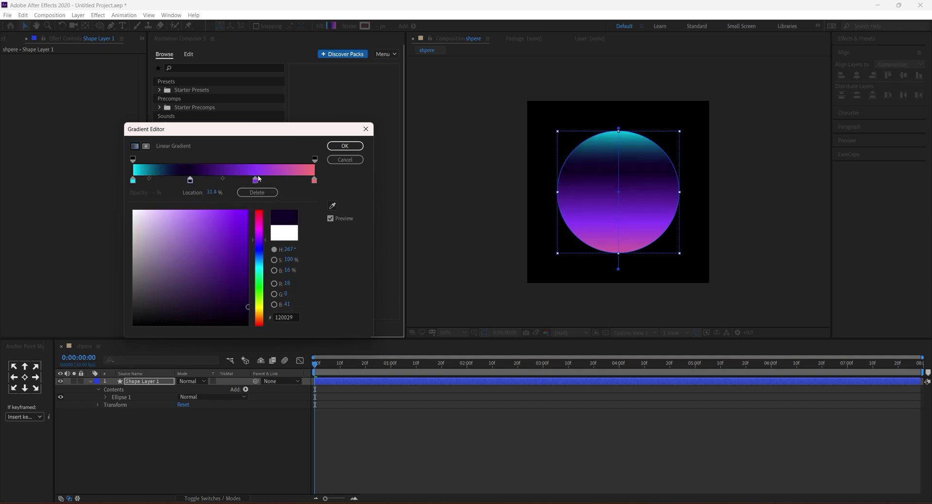
click(344, 146)
Step: Reverse the gradient's direction on the circle so that it runs from cyan below to pink above
mouse_move(618, 269)
mouse_down()
mouse_move(590, 155)
mouse_move(623, 118)
mouse_move(619, 269)
mouse_up()
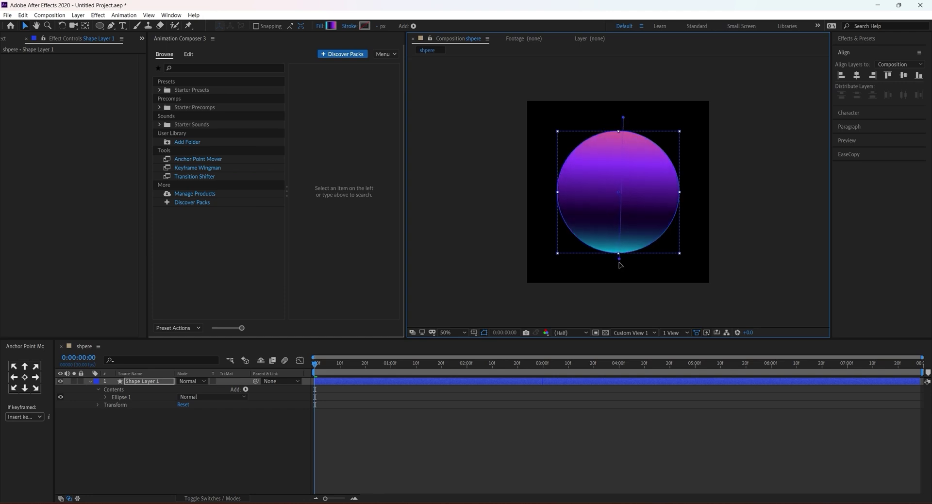
drag(623, 119, 620, 124)
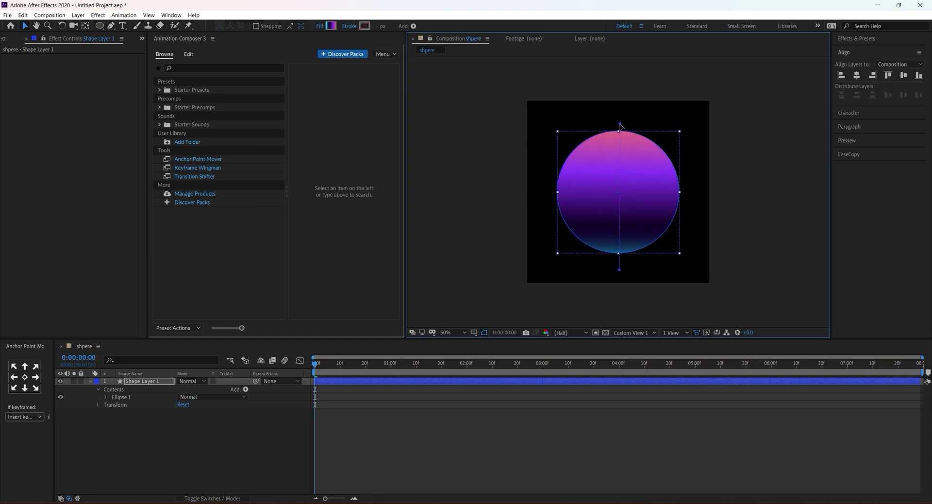
click(620, 275)
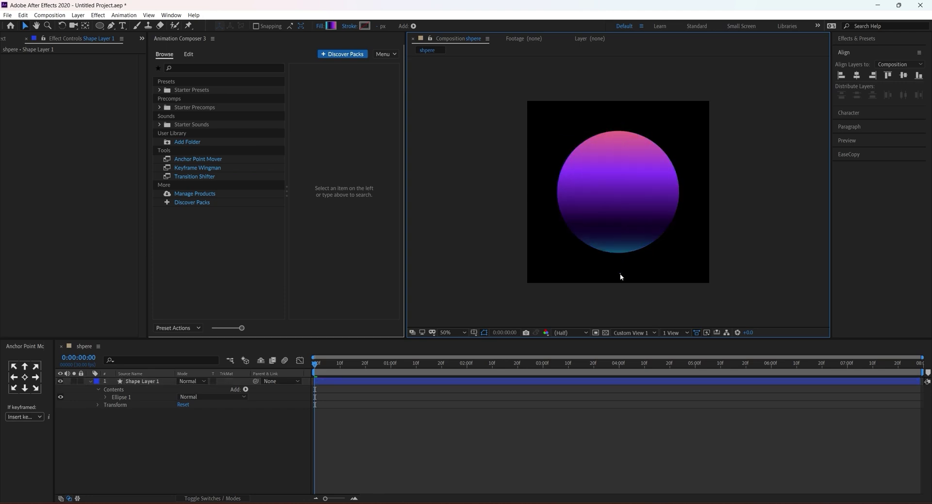
Step: Refine the circle's gradient by adjusting the purple stop's position and colour and shifting the cyan-to-dark midpoint away from the cyan stop
click(499, 382)
click(332, 26)
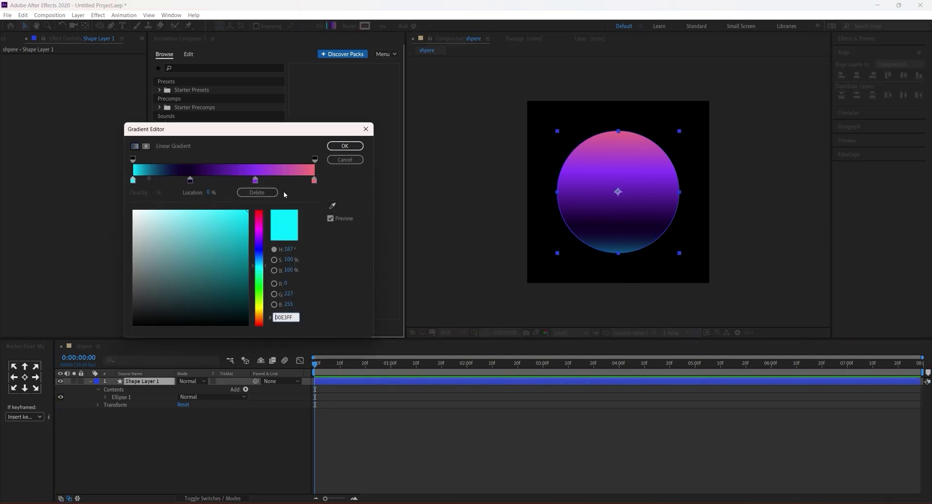
click(189, 181)
drag(255, 180, 233, 228)
click(190, 181)
click(190, 181)
drag(150, 180, 158, 180)
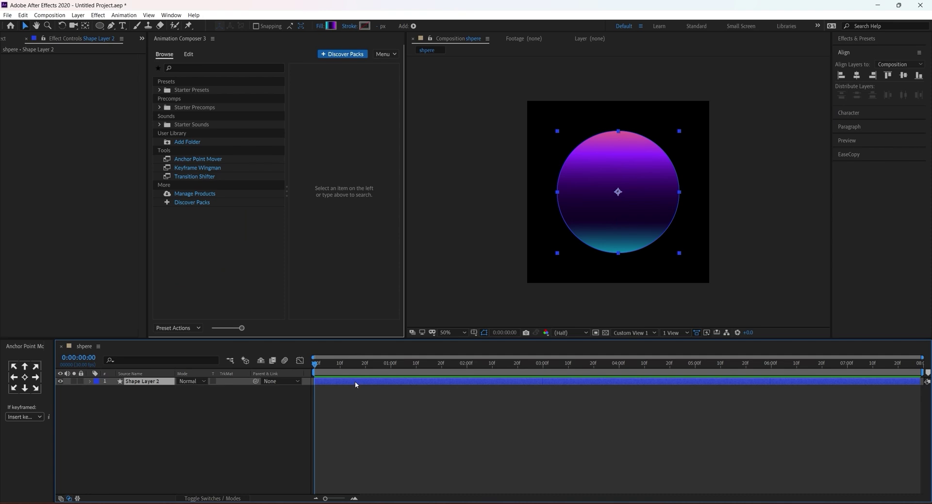
Step: Add an Inner Glow layer style to the circle's shape layer and expand its settings
right_click(354, 380)
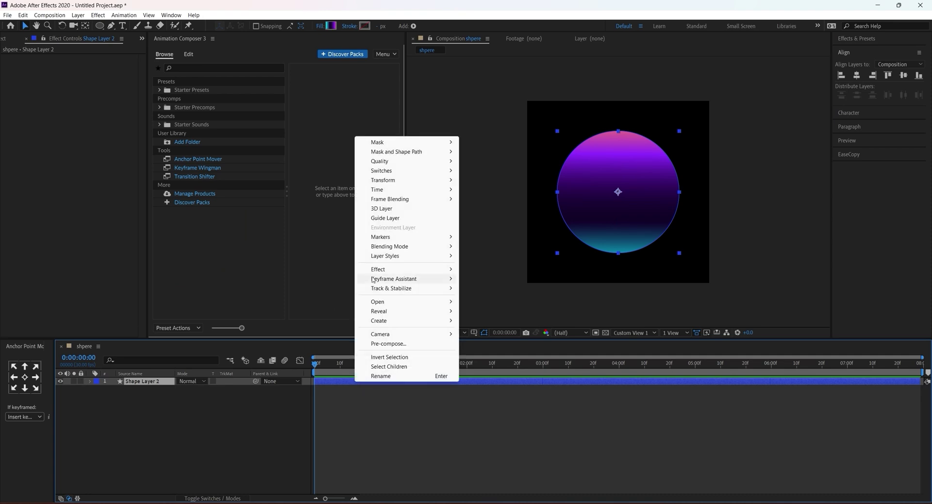
mouse_move(381, 257)
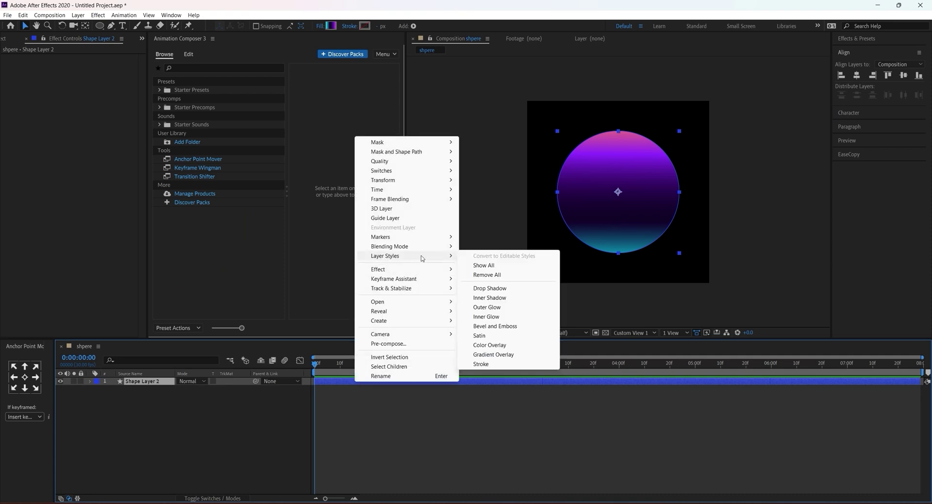
click(489, 317)
click(106, 420)
scroll(121, 450, down, 1)
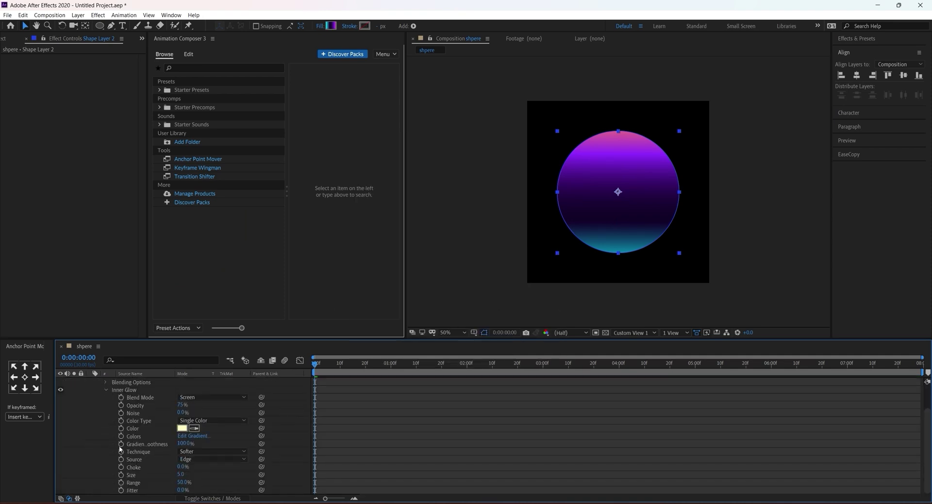
Step: Set the Inner Glow colour to a medium light blue and its size to 67
click(182, 431)
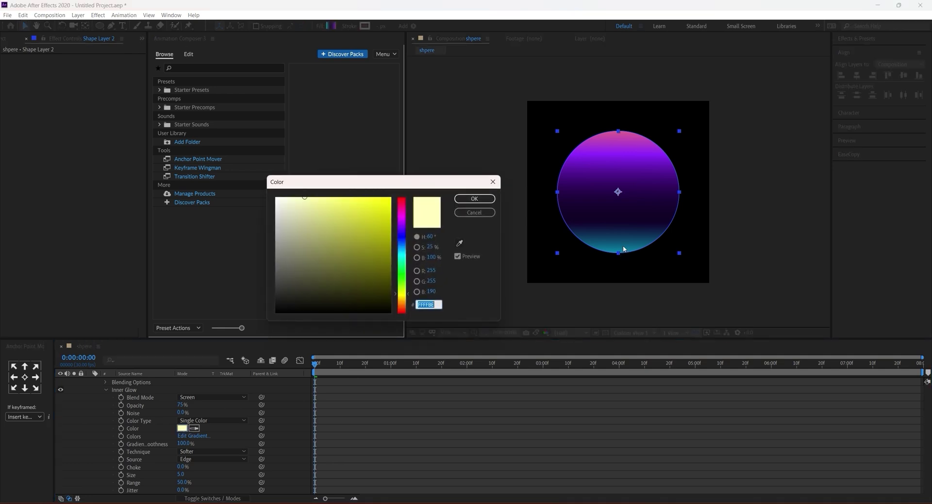
click(401, 247)
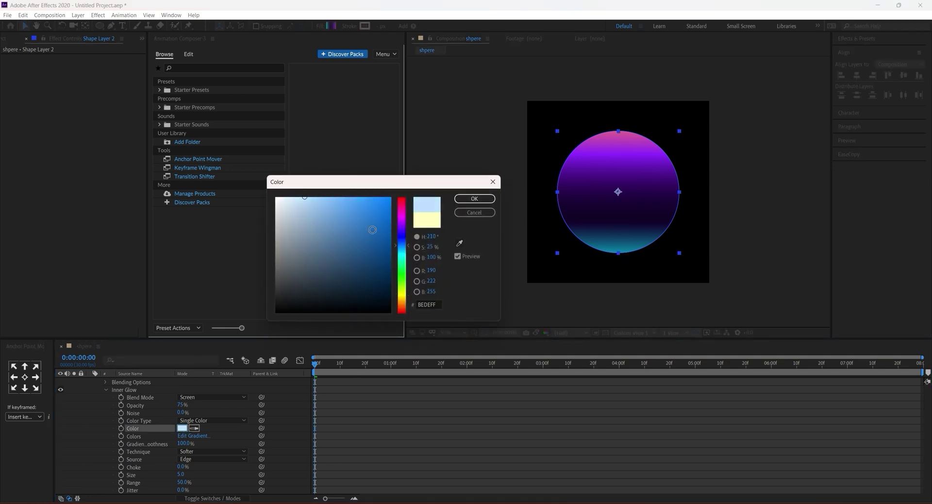
drag(350, 198, 361, 197)
click(474, 199)
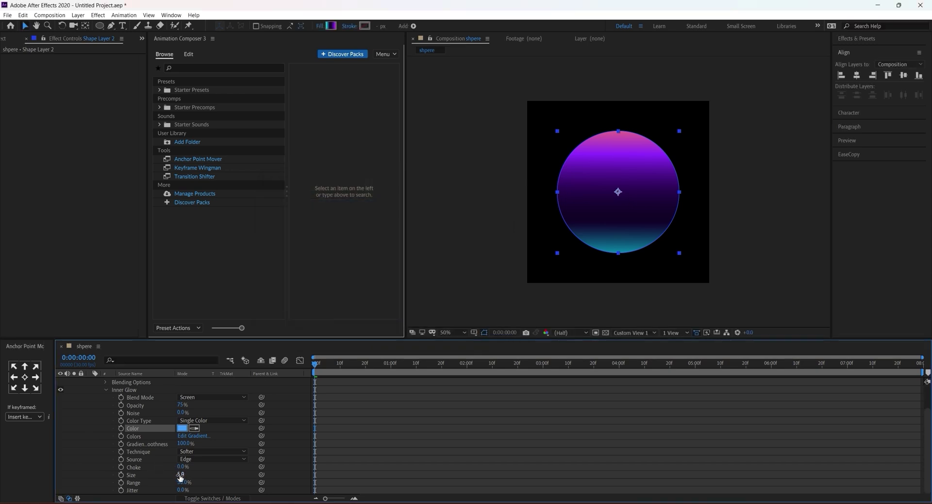
drag(182, 475, 195, 474)
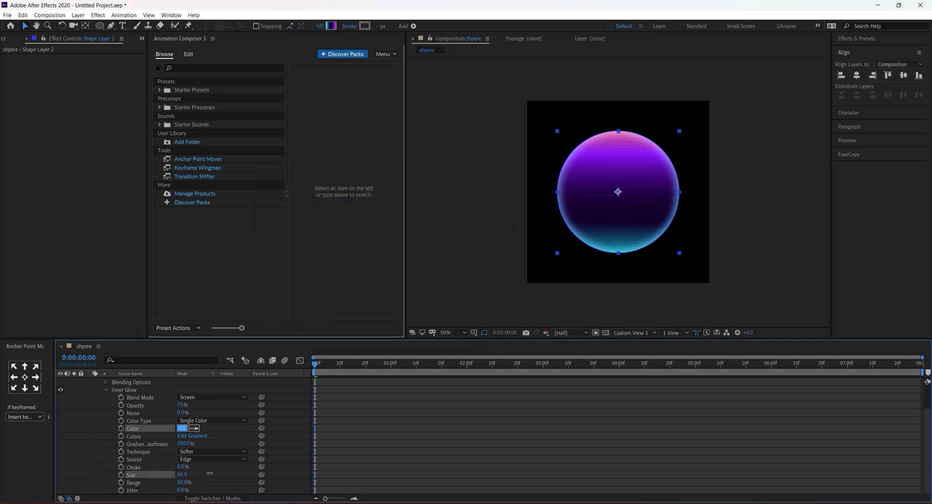
click(393, 464)
Step: Add a Satin layer style to the circle's shape layer and set its blend mode to Normal
scroll(265, 416, up, 2)
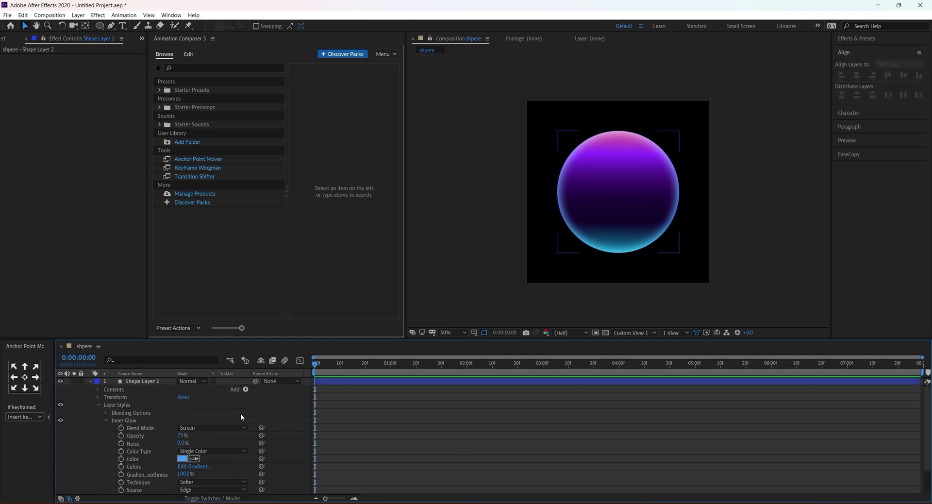
click(145, 382)
right_click(145, 382)
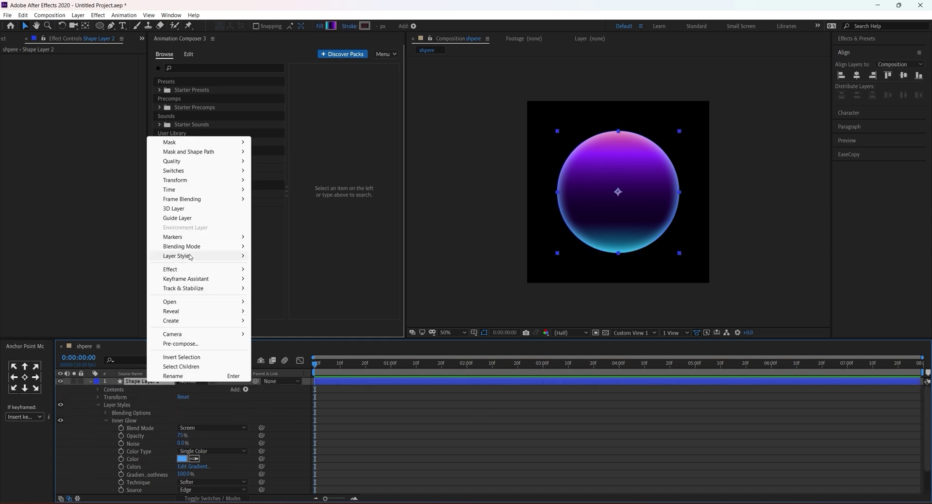
mouse_move(189, 257)
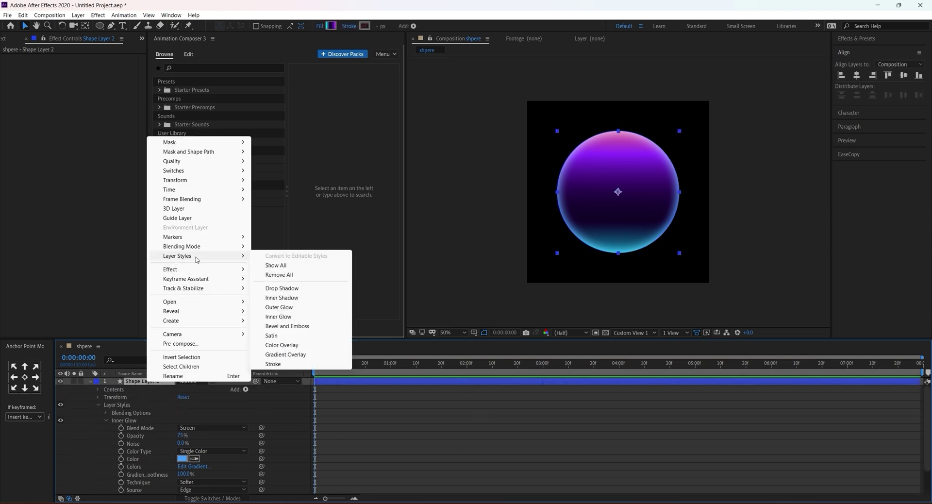
click(276, 335)
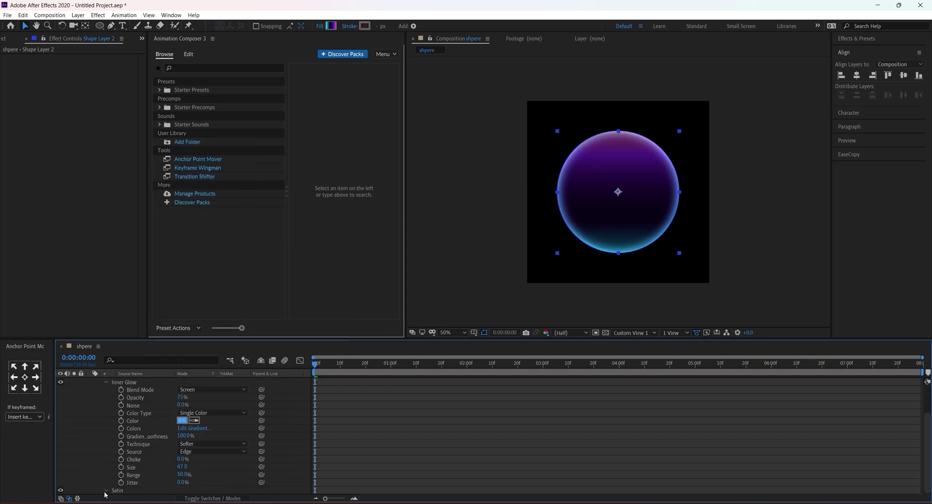
scroll(111, 490, down, 3)
click(243, 443)
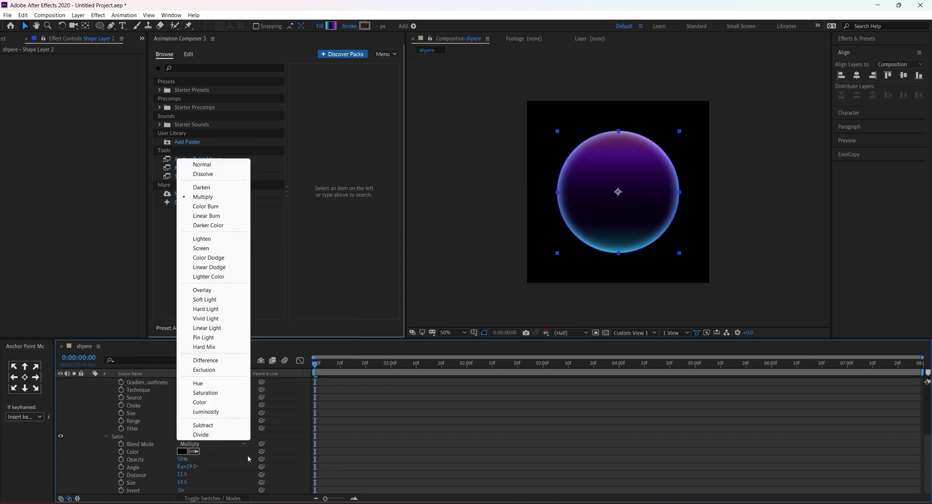
click(202, 164)
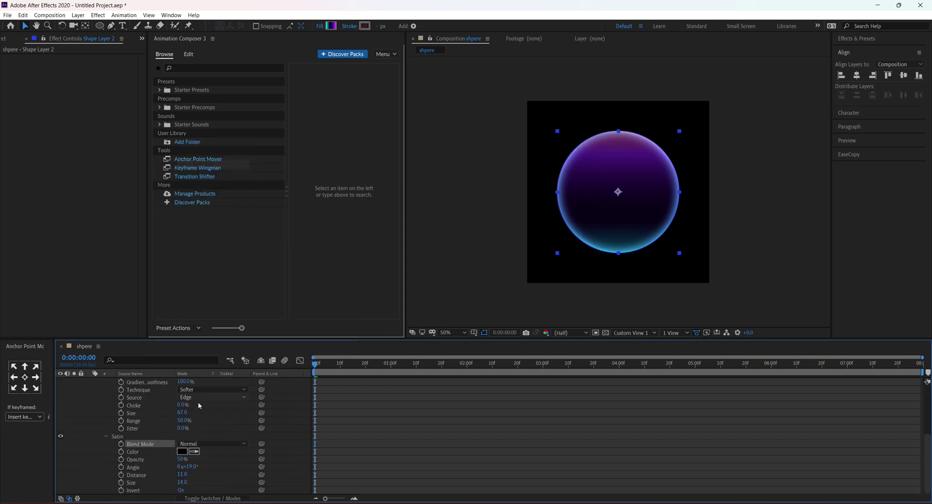
Step: Set the Satin colour to white (ffffff) and turn off Invert
click(182, 451)
text(ffffff)
key(Return)
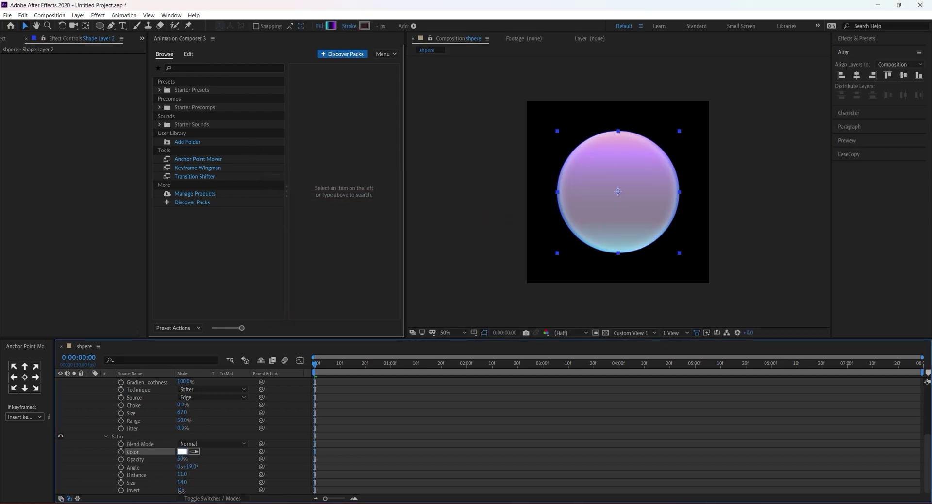
click(181, 490)
Step: Reduce the Satin size to 4, the distance to 9.8 and the opacity to about 34%
scroll(579, 227, up, 1)
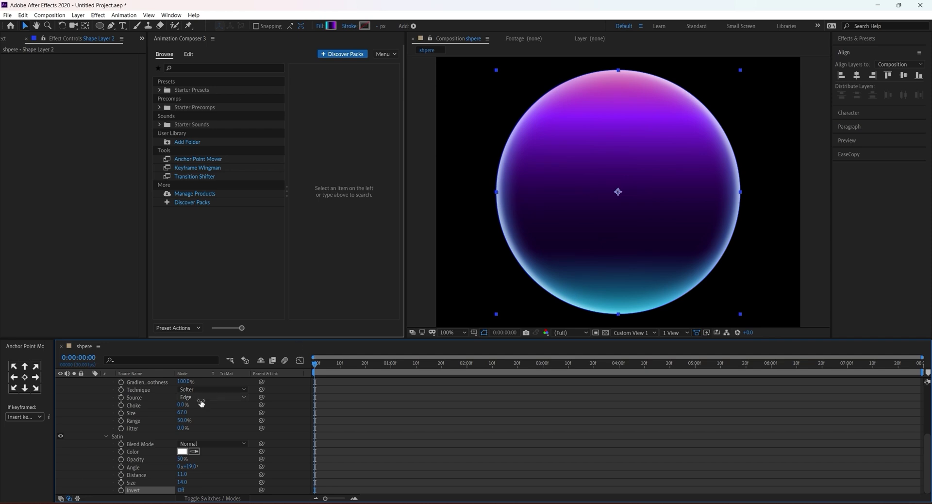
mouse_move(182, 483)
mouse_down()
mouse_move(181, 475)
mouse_move(130, 483)
mouse_up()
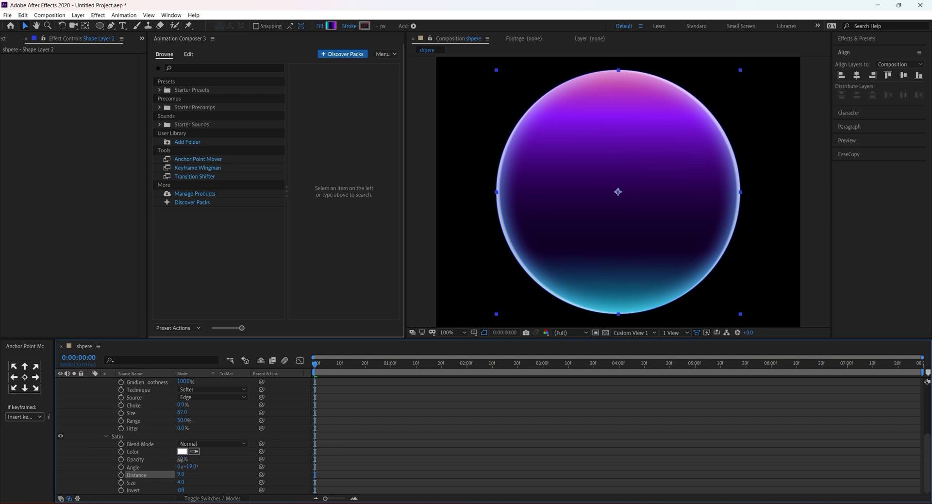
drag(180, 459, 174, 459)
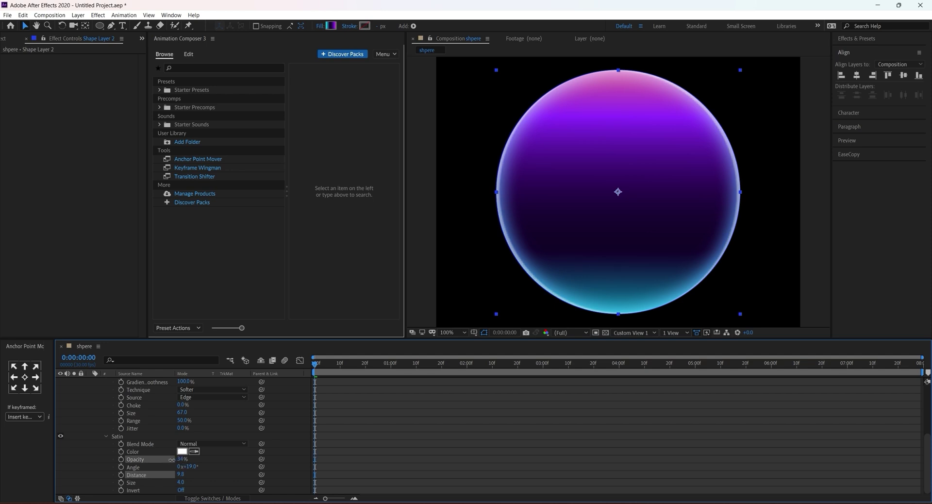
click(192, 462)
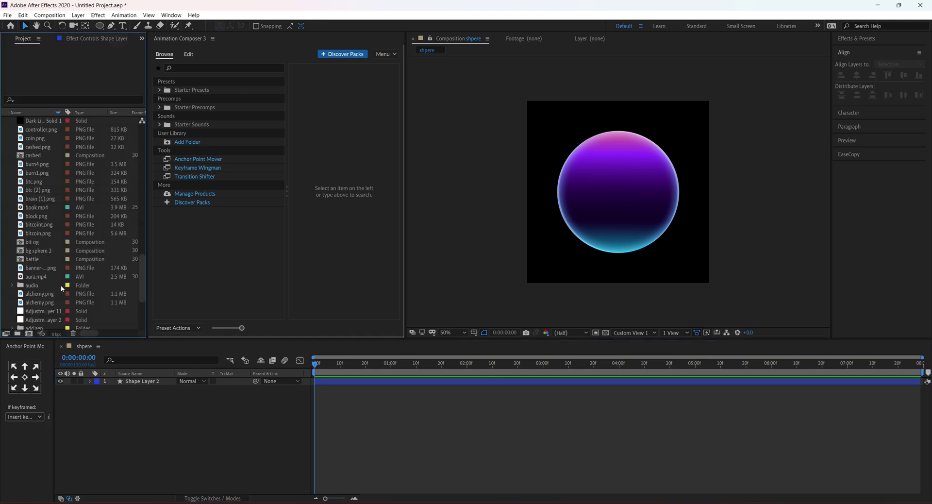
Step: Create a new composition of 1000 × 1000 px named "wiggle cicles map"
click(28, 334)
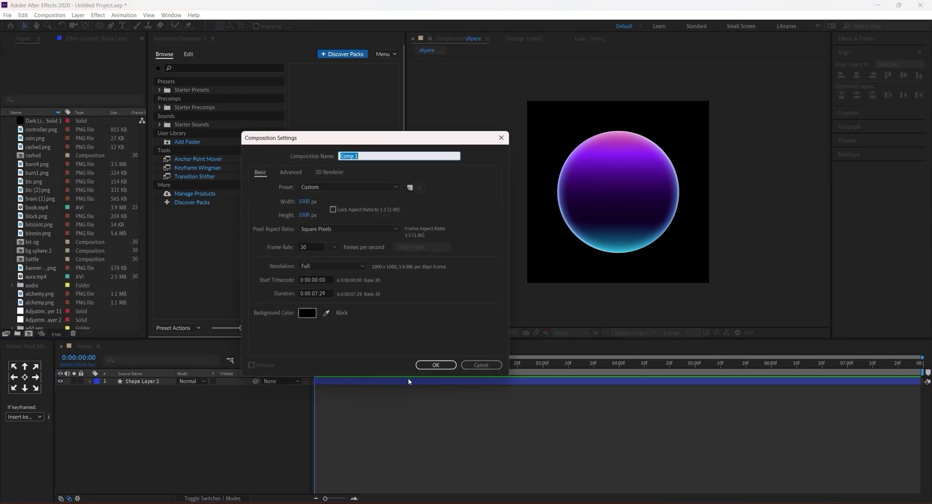
text(wiggle cicles map)
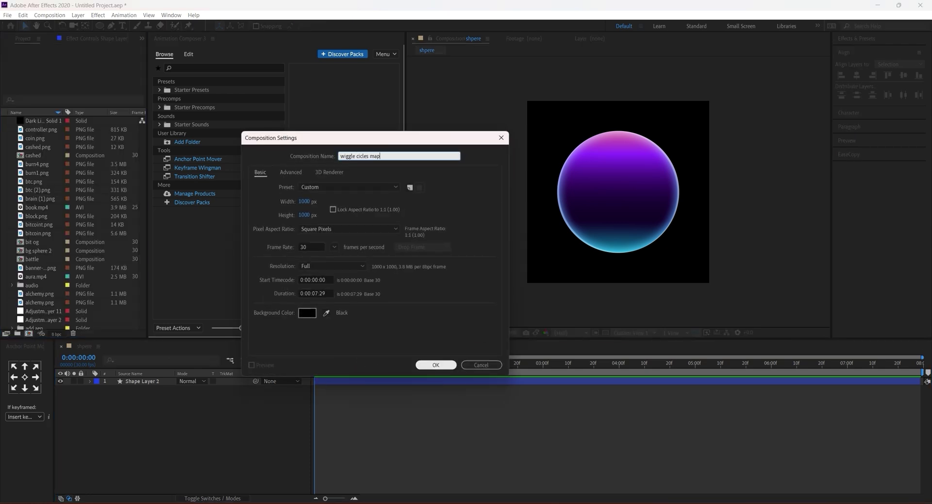
key(Return)
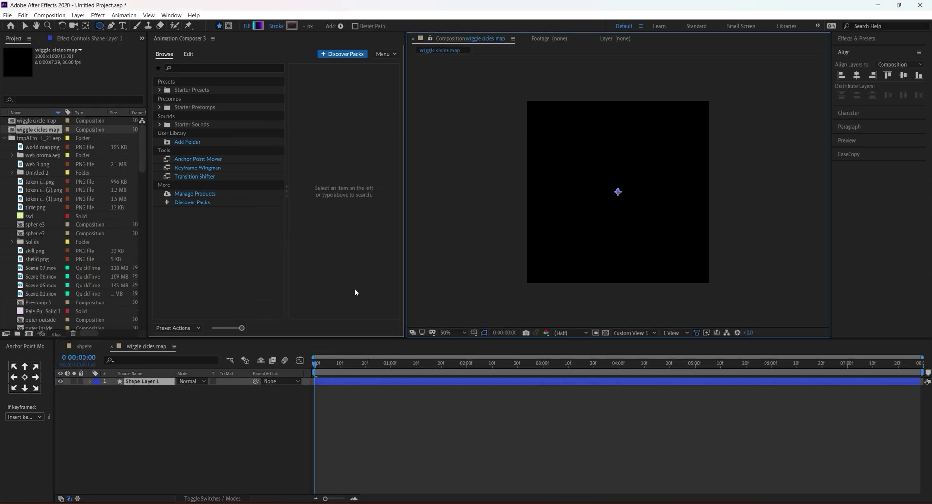
Step: Draw a white-filled circle near the middle of the composition and centre its anchor point
click(248, 27)
click(431, 230)
click(451, 283)
drag(593, 160, 645, 200)
click(25, 377)
Step: Add the expression wiggle(.5,250) to the circle layer's Position and preview the motion
click(139, 382)
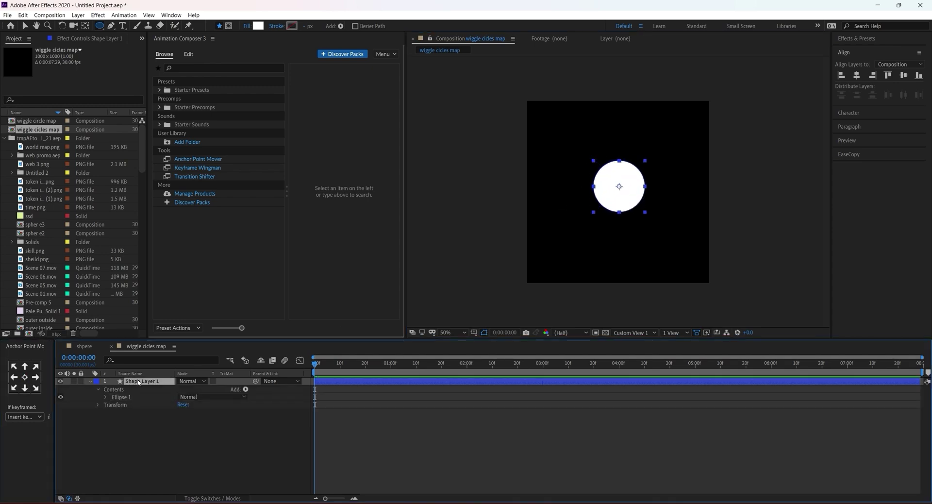
key(p)
alt+click(113, 389)
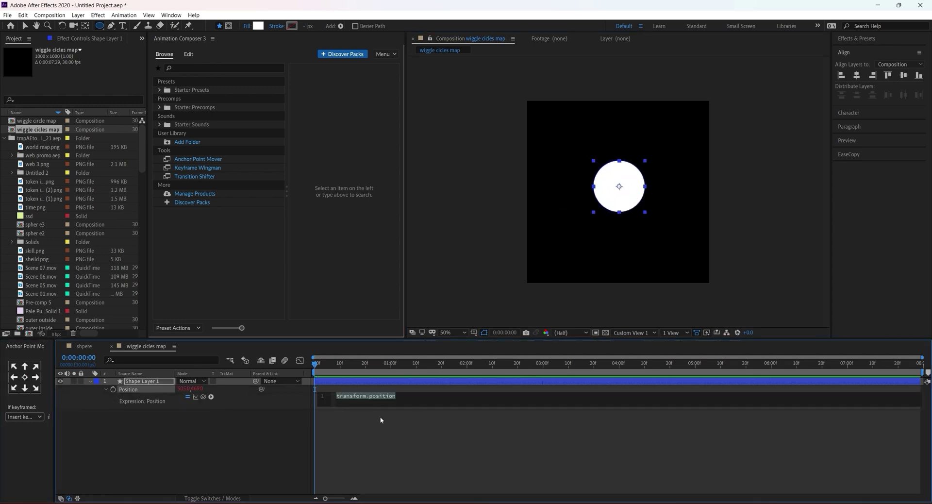
text(wiggle().5,250)
click(382, 448)
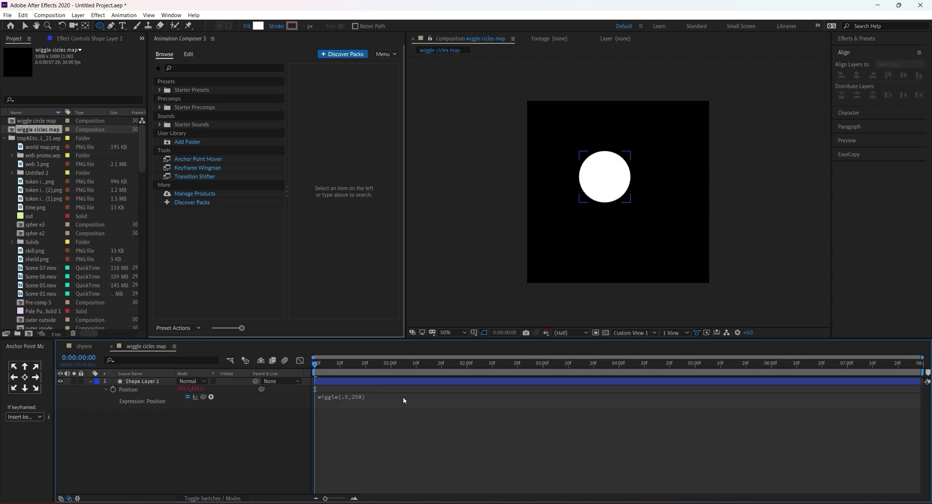
click(406, 382)
key(space)
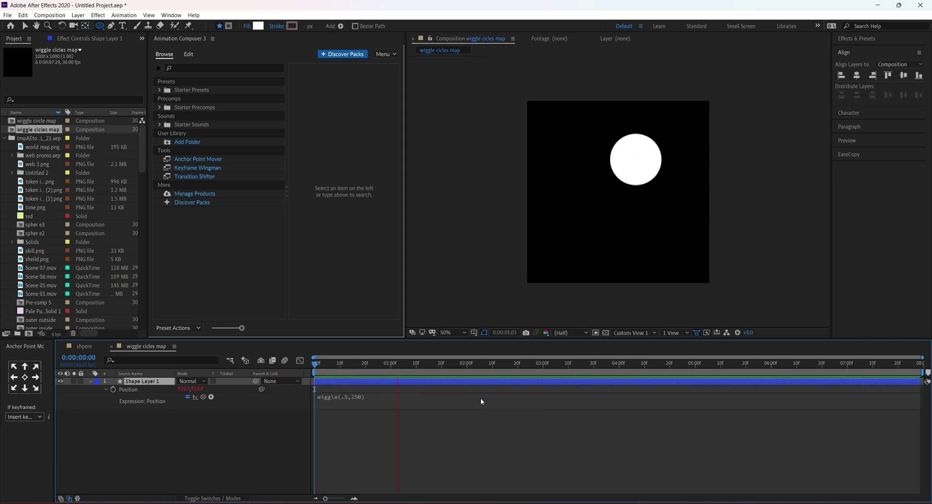
Step: Duplicate the wiggling circle layer nine times to get ten circles
click(395, 384)
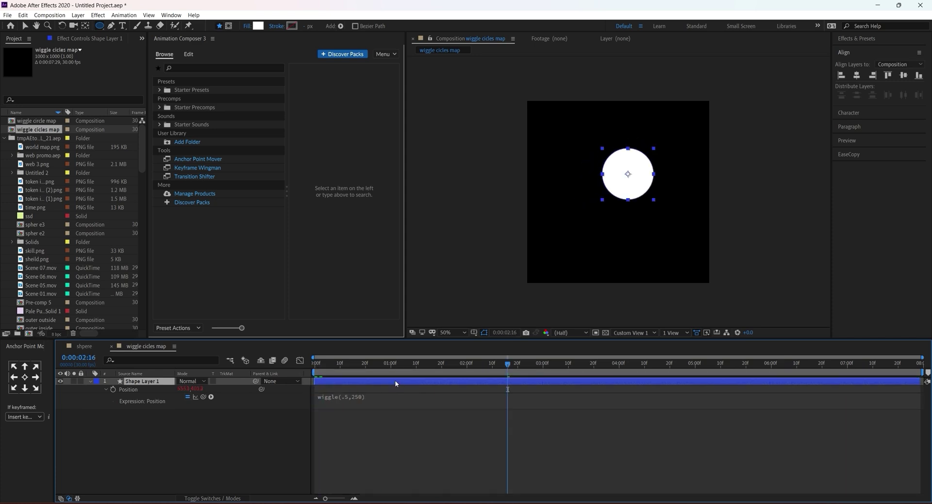
key(ctrl+d)
key(ctrl+d)
key(ctrl+d)
key(ctrl+d)
key(ctrl+d)
key(ctrl+d)
key(ctrl+d)
key(ctrl+d)
key(ctrl+d)
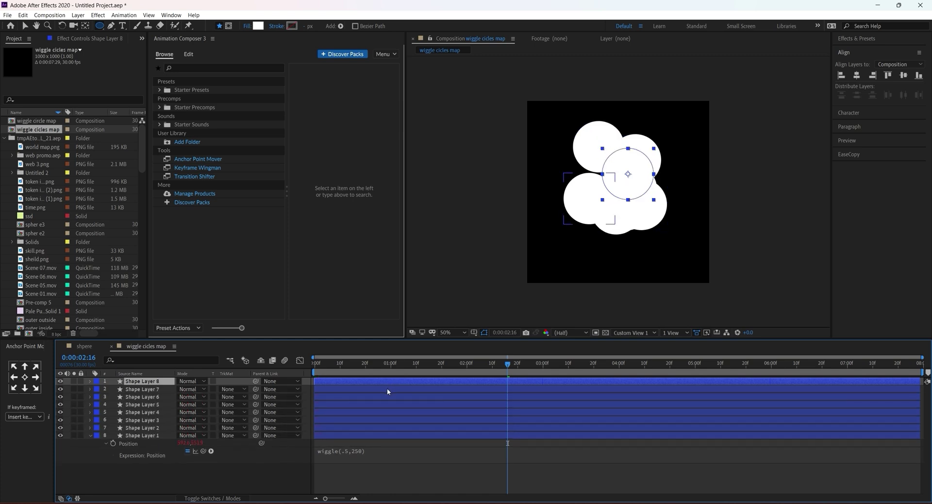
Step: Spread the overlapping circle copies out across the whole composition
key(v)
drag(624, 189, 677, 262)
click(593, 203)
drag(565, 183, 568, 181)
drag(611, 231, 569, 260)
drag(648, 206, 697, 179)
drag(639, 155, 667, 129)
drag(601, 147, 579, 125)
drag(637, 194, 671, 235)
click(614, 229)
drag(615, 229, 636, 262)
drag(592, 207, 587, 224)
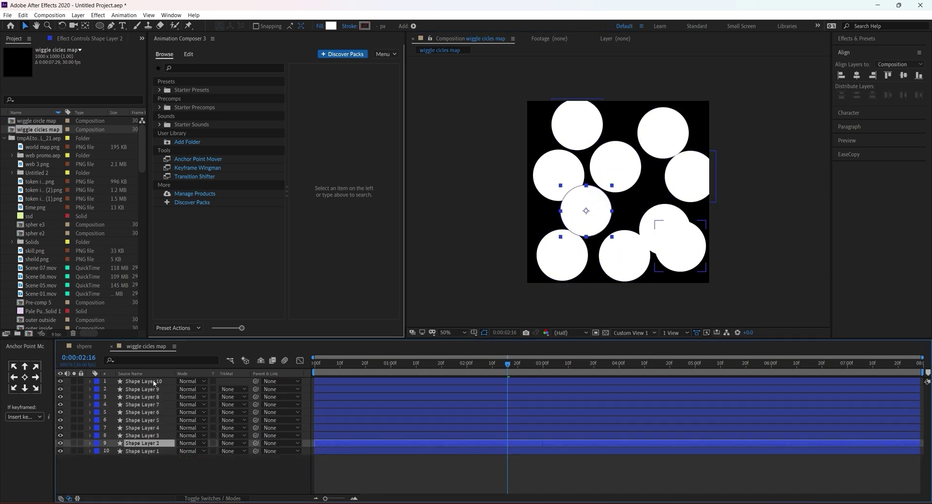
Step: Vary the scale of the circle layers between about 70% and 122%
shift+click(155, 382)
key(s)
click(357, 400)
scroll(357, 399, up, 2)
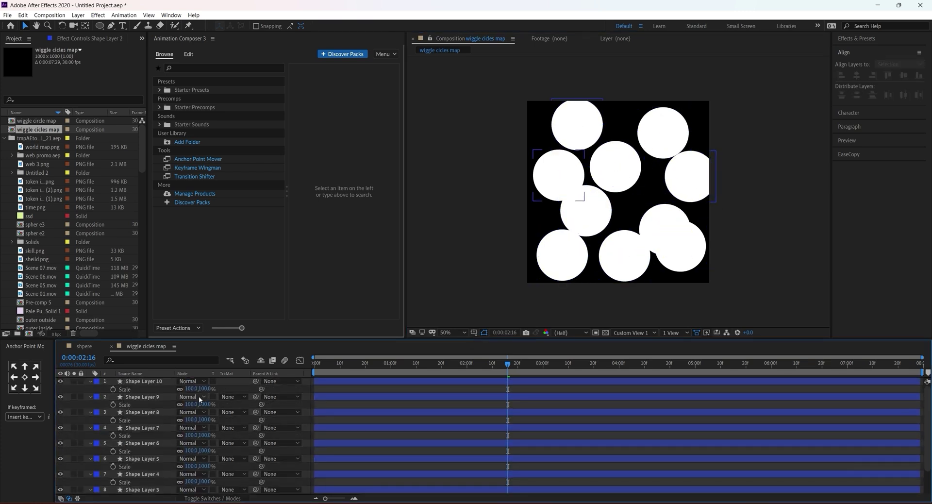
drag(193, 389, 186, 423)
mouse_move(191, 436)
mouse_down()
mouse_move(201, 429)
mouse_move(182, 424)
mouse_up()
scroll(190, 423, down, 2)
drag(191, 437, 199, 431)
drag(192, 452, 180, 458)
scroll(193, 468, up, 1)
drag(192, 491, 188, 492)
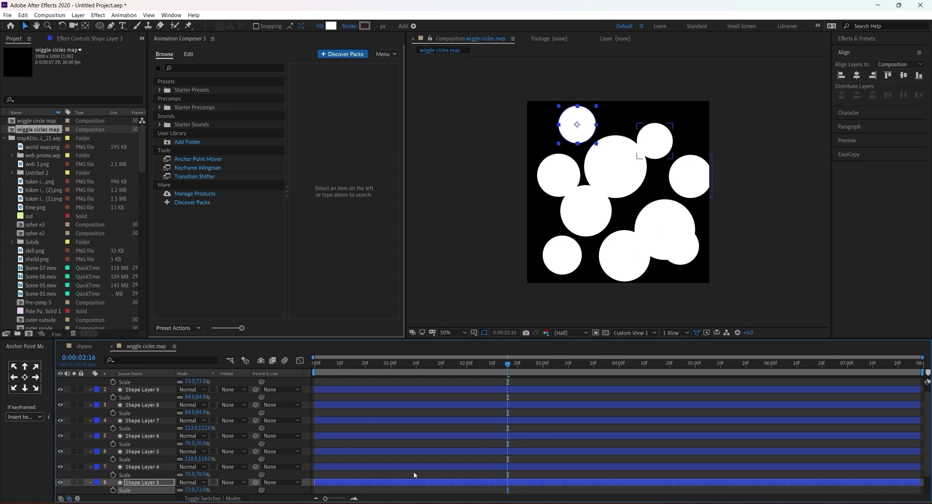
Step: Apply the Echo effect to the Shape Layer 3 circle
click(415, 474)
click(429, 484)
key(ctrl+space)
text(echo)
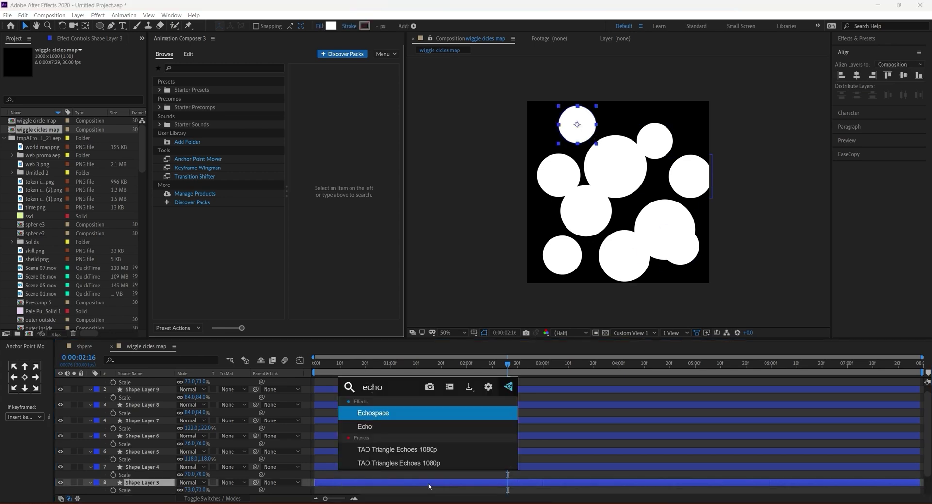
key(Down)
key(Return)
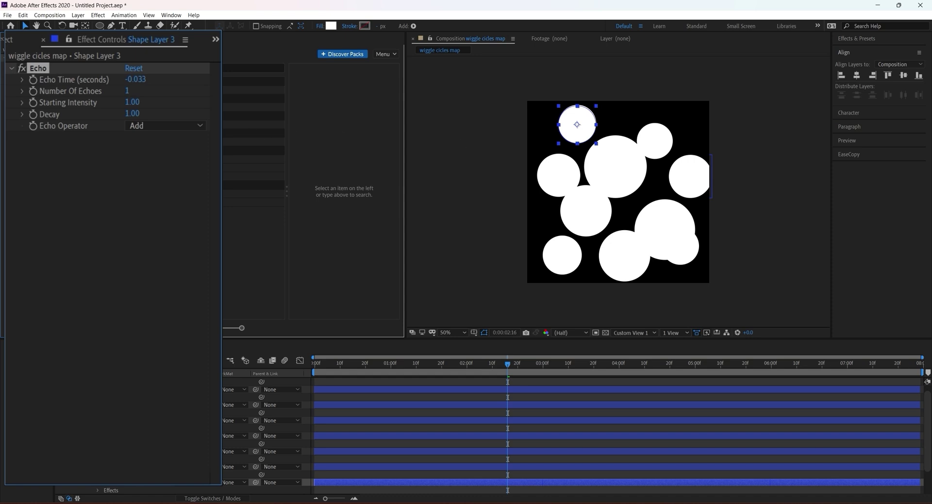
Step: Set the Echo effect's number of echoes to 10 and its decay to 0.20
drag(130, 85, 131, 87)
click(129, 91)
text(10)
key(Return)
click(132, 114)
text(.20)
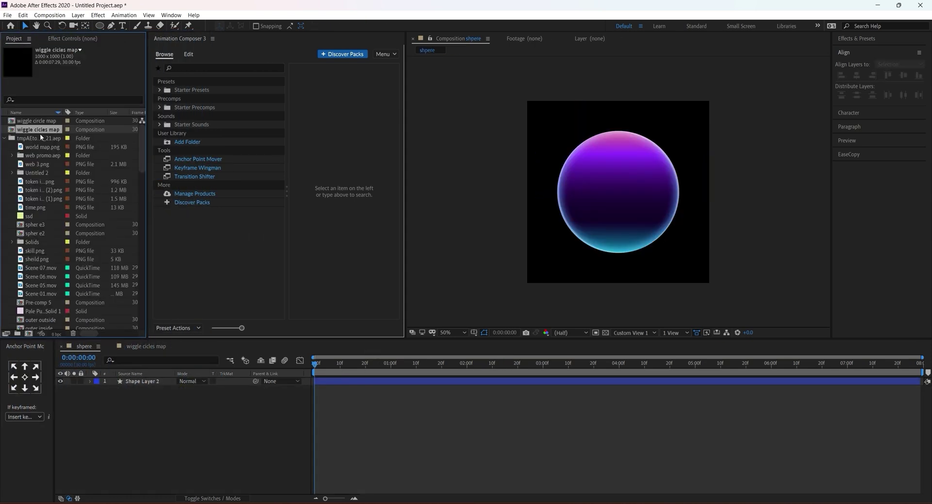
Step: Place the wiggle cicles map composition above the sphere in the shpere composition and scale it to 71%
drag(30, 131, 339, 385)
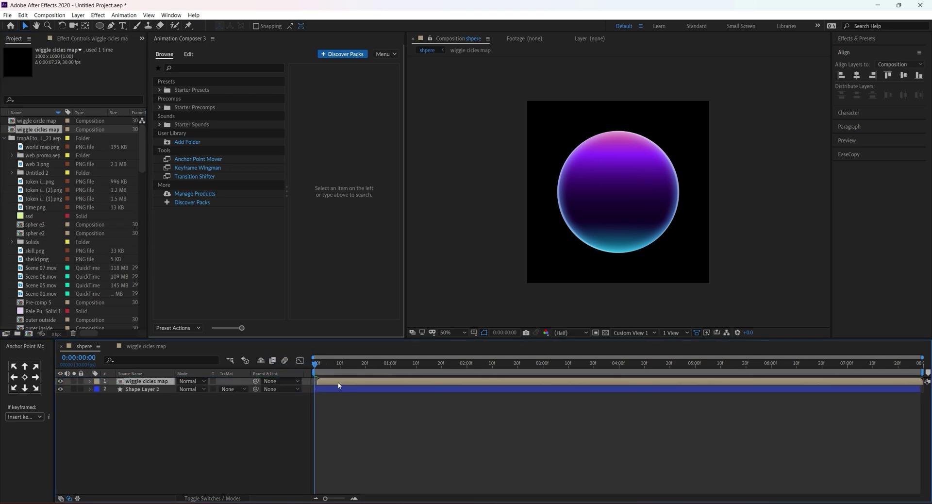
key(s)
drag(193, 393, 143, 401)
Step: Turn on Preserve Underlying Transparency for the wiggle cicles map layer so it stays inside the sphere
key(period)
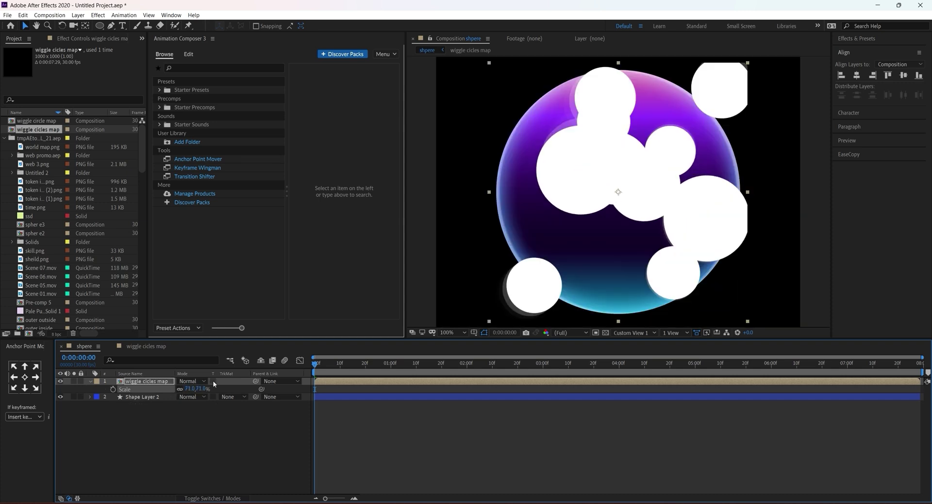
click(213, 381)
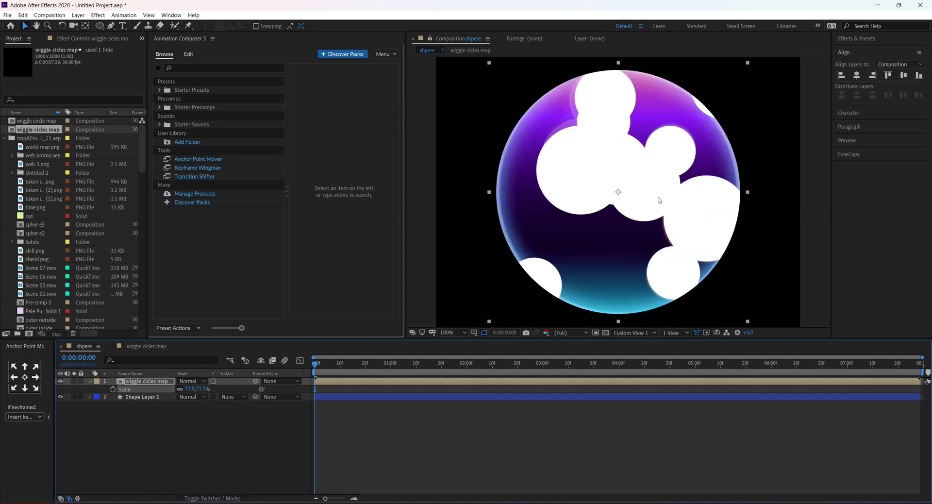
key(comma)
Step: Duplicate the sphere's shape layer and hide the wiggle cicles map layer
click(153, 396)
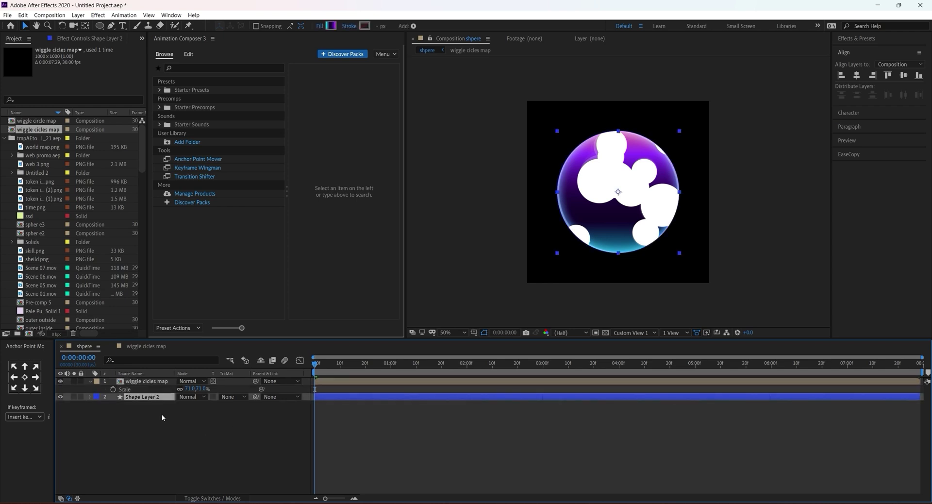
key(ctrl+d)
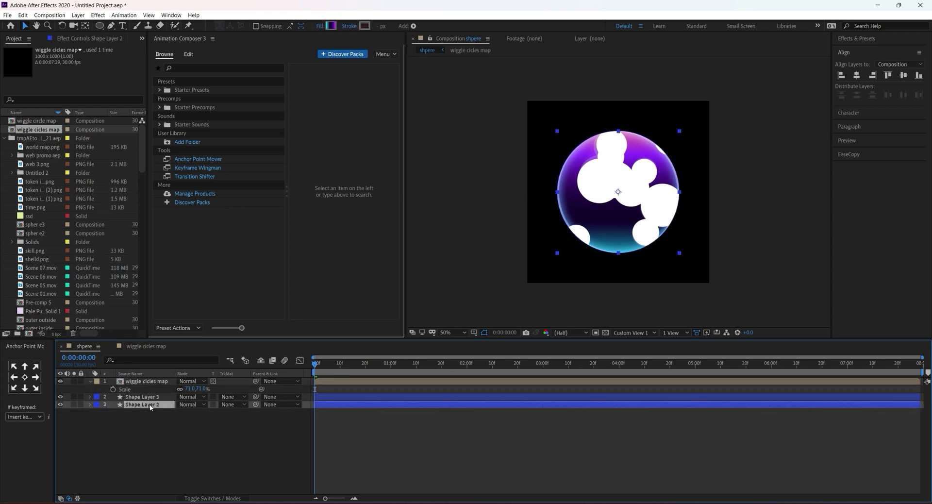
click(61, 382)
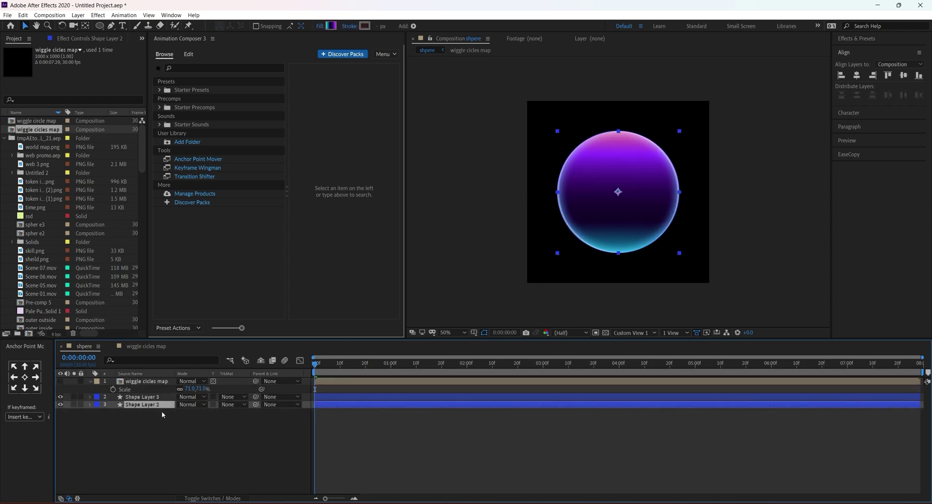
Step: Apply Fast Box Blur with a blur radius of 13 to the lower sphere layer, Shape Layer 2
key(ctrl+space)
text(fast)
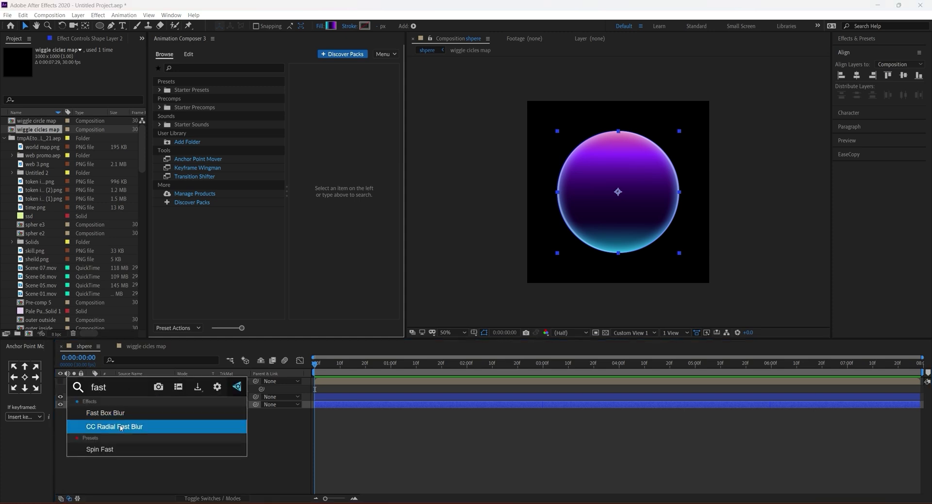
click(157, 412)
click(101, 80)
text(13)
key(Return)
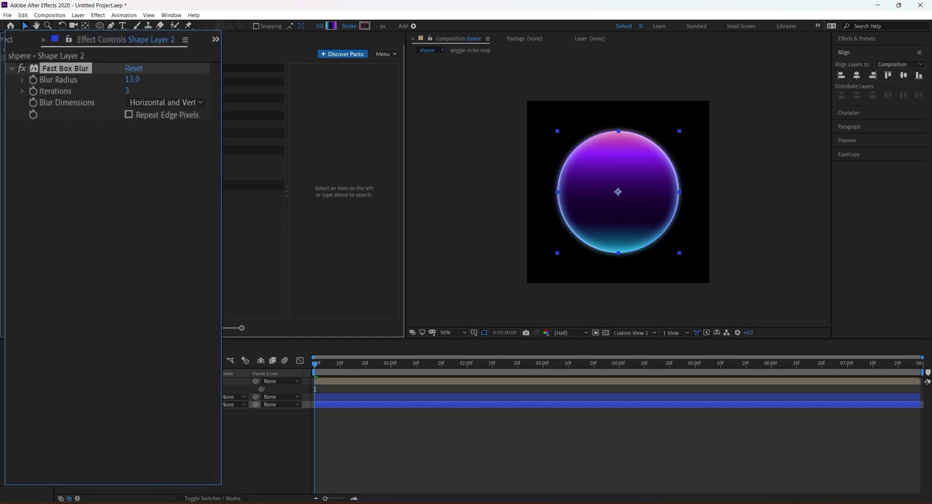
Step: Add a Fill effect in purple (9800FF) to the blurred sphere layer and compare the glow with the layer shown and hidden
key(ctrl+space)
text(fill)
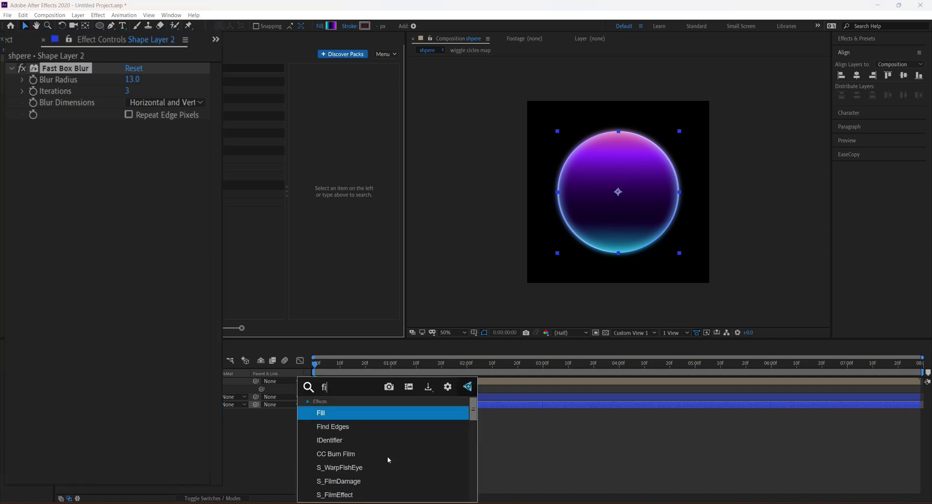
key(Return)
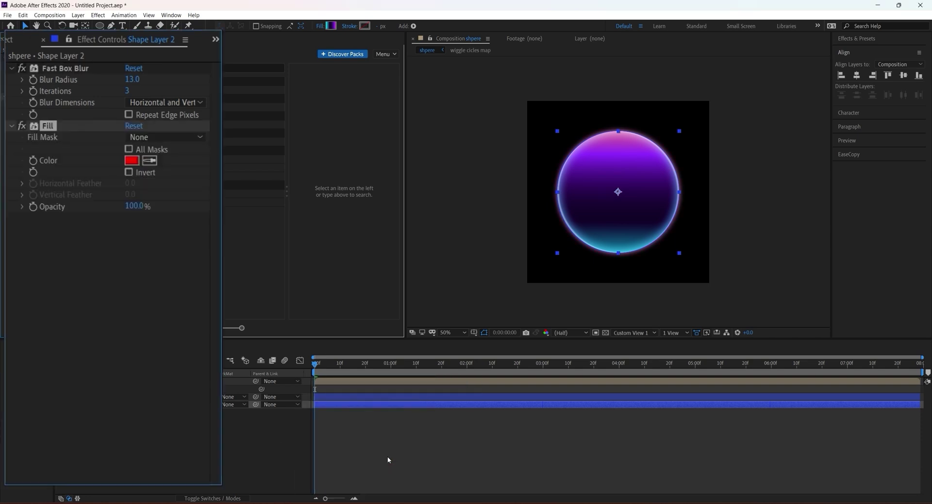
click(131, 161)
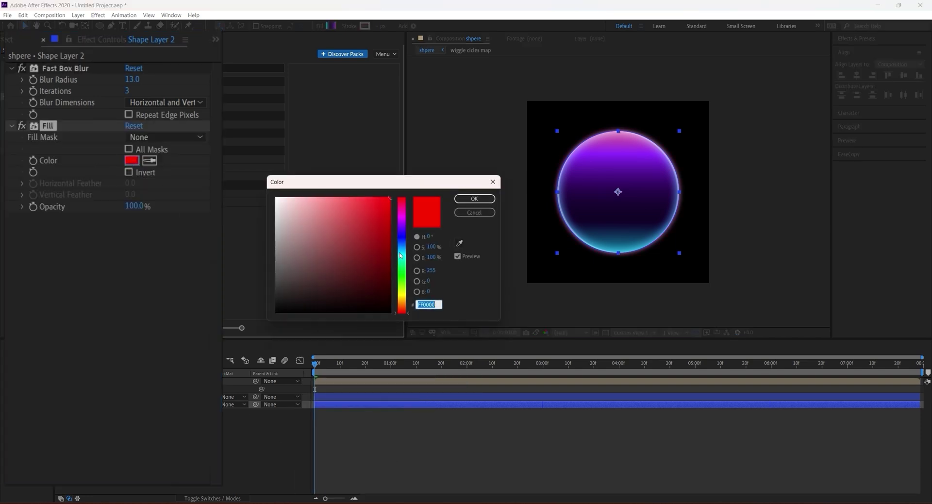
click(403, 224)
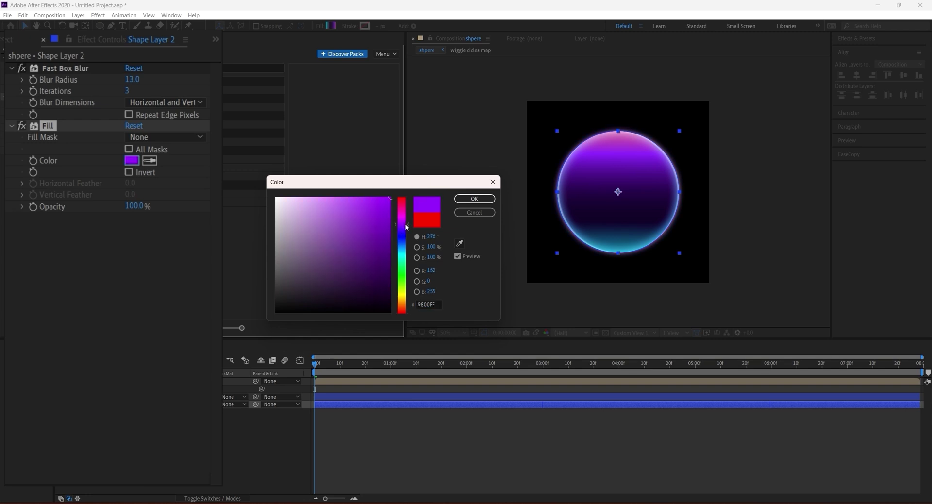
click(475, 199)
scroll(586, 246, up, 1)
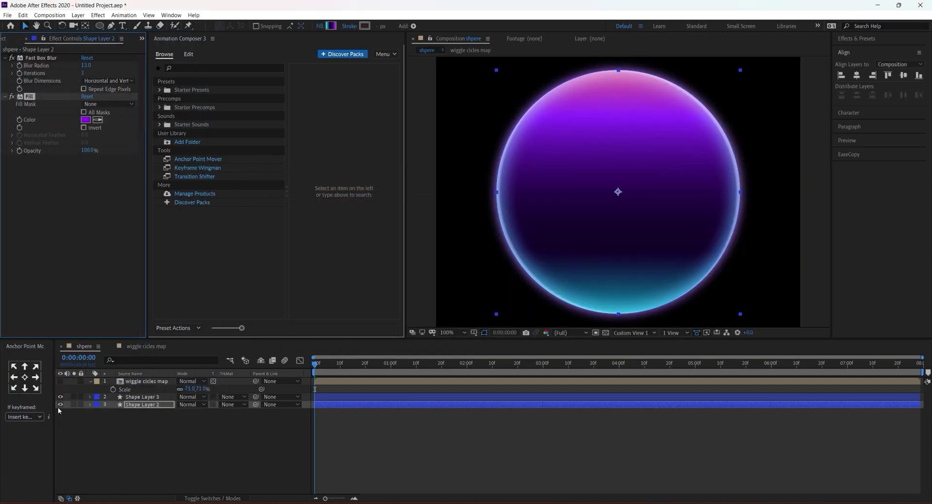
click(58, 404)
click(58, 404)
click(58, 404)
click(58, 404)
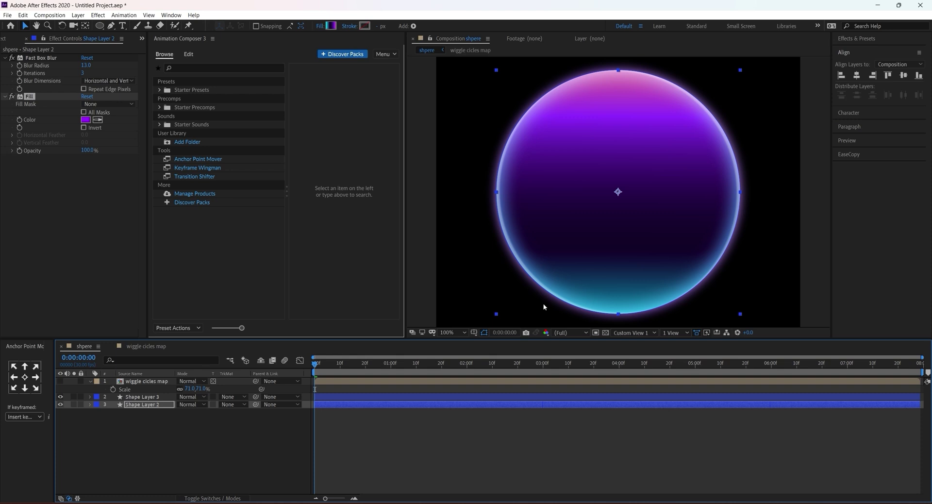
scroll(514, 323, down, 1)
Step: Show the wiggle cicles map layer again and apply Fast Box Blur with a blur radius of 60 to it
click(151, 382)
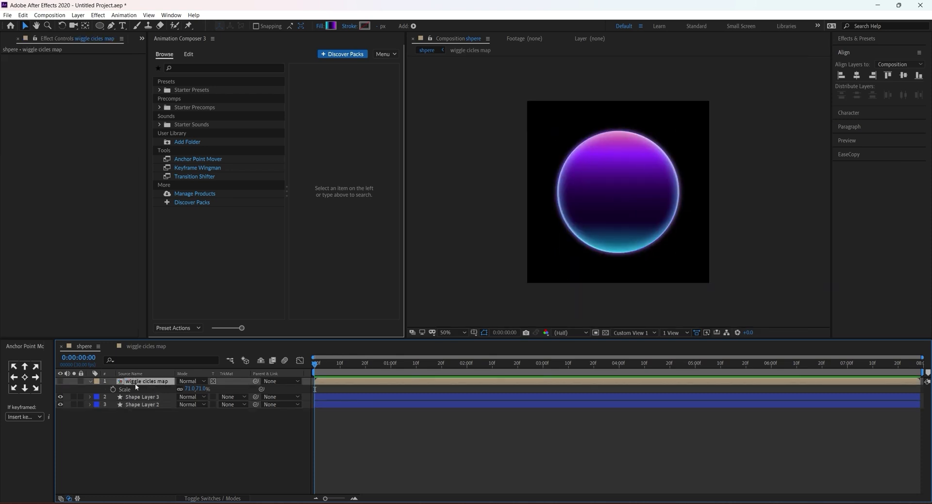
click(60, 382)
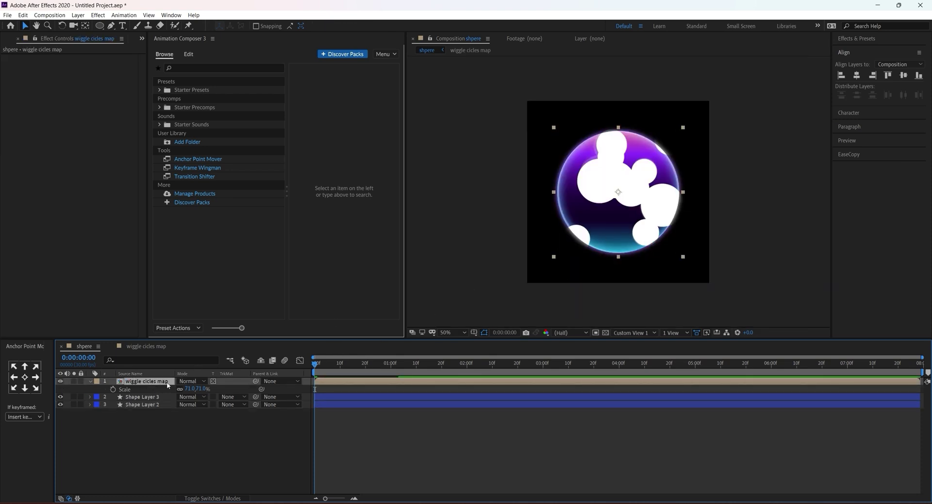
key(ctrl+space)
text(fast)
key(Return)
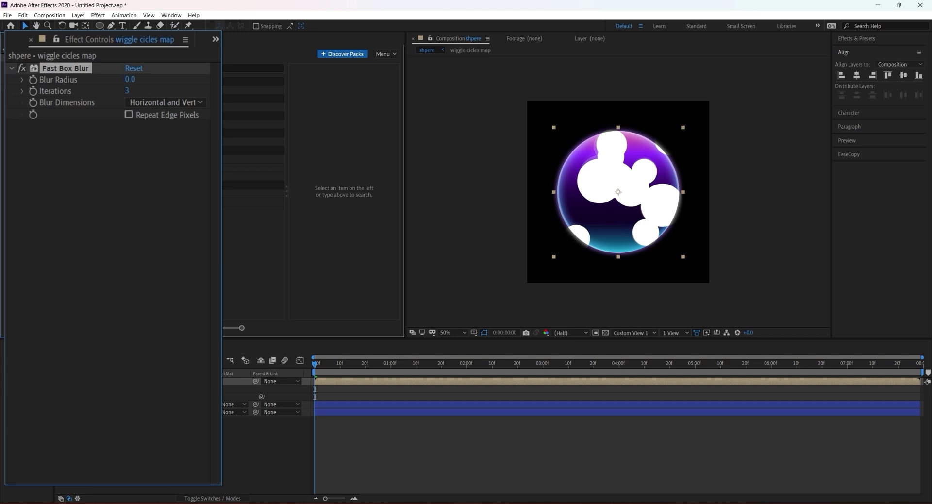
click(130, 81)
text(60)
key(Return)
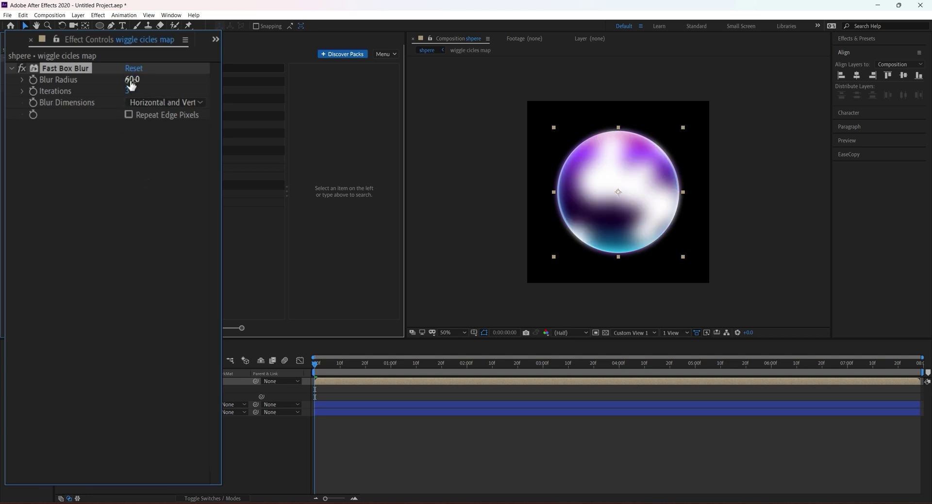
Step: Set the wiggle cicles map layer's blending mode to Overlay and preview the animation
click(189, 381)
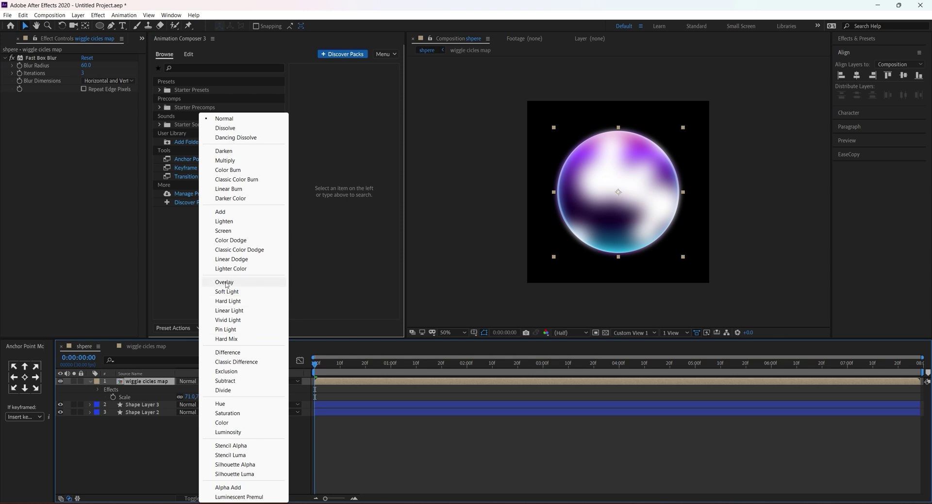
click(224, 282)
click(396, 456)
key(space)
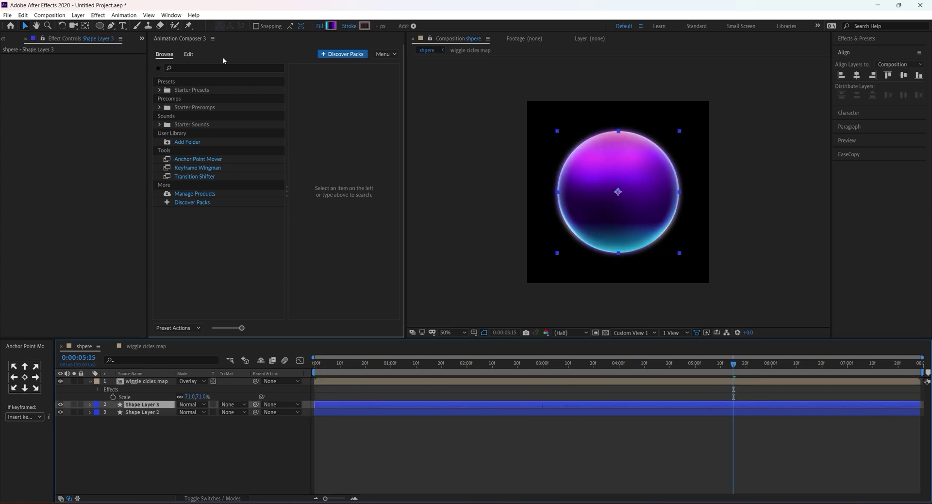
Step: Shift the purple stop of Shape Layer 3's linear gradient fill to location 78.6% and apply the gradient
click(331, 26)
drag(267, 180, 276, 181)
click(194, 180)
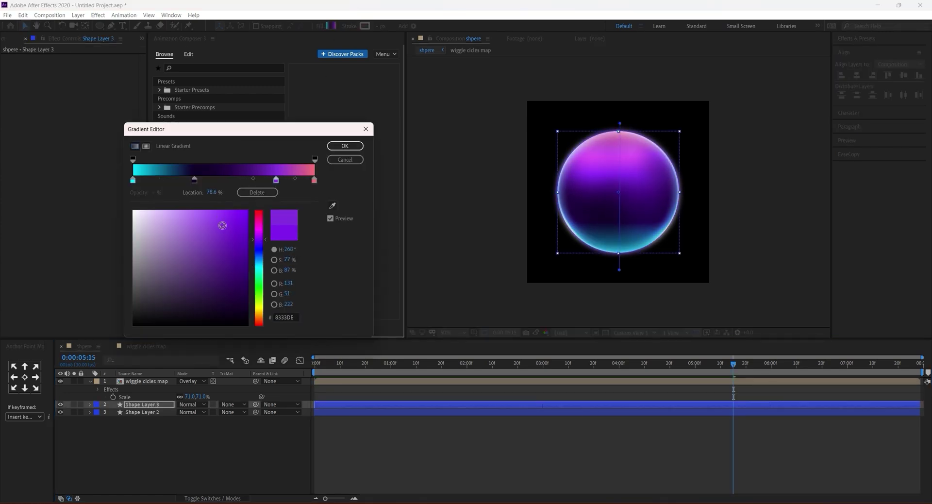
click(344, 146)
Step: Set the wiggle cicles map layer's Fast Box Blur radius to 60 with Repeat Edge Pixels enabled, and return to the first frame
double_click(146, 381)
click(83, 347)
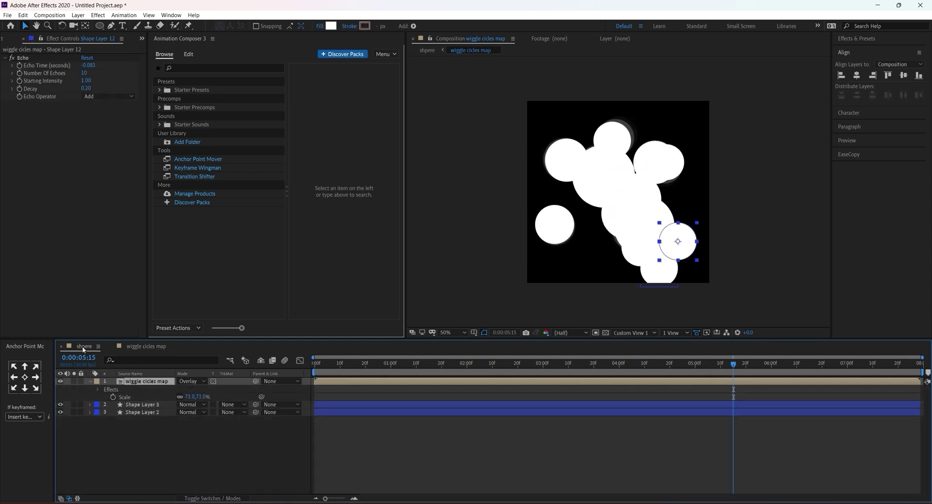
click(86, 65)
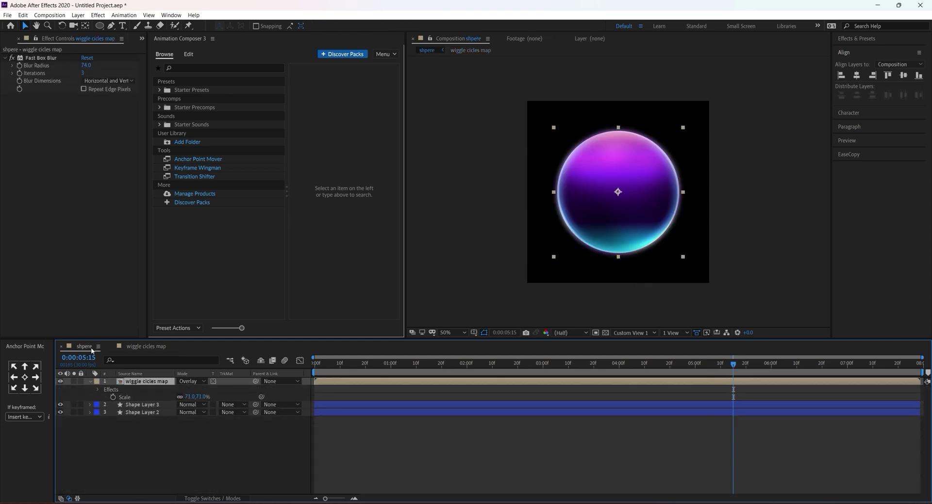
key(Return)
click(383, 457)
key(Home)
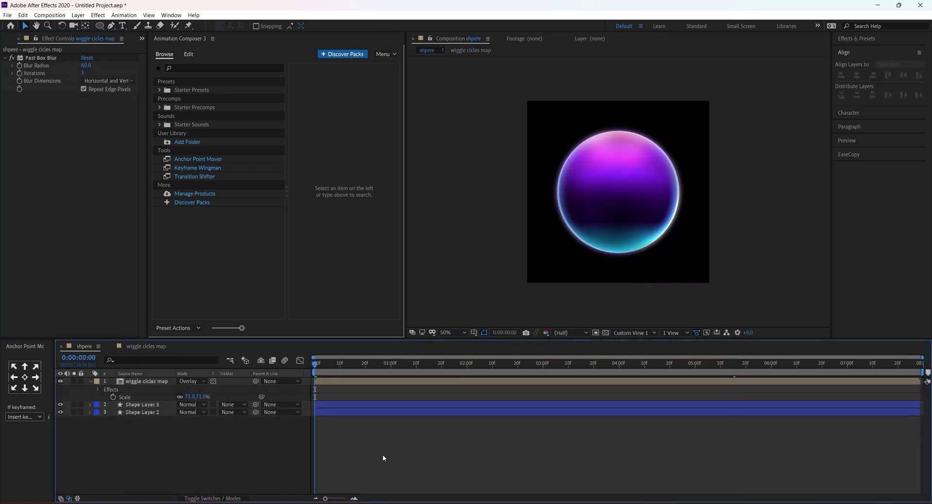
Step: Add an adjustment layer above the sphere layers with a Deep Glow effect, radius 400 and exposure 0.789
key(ctrl+alt+y)
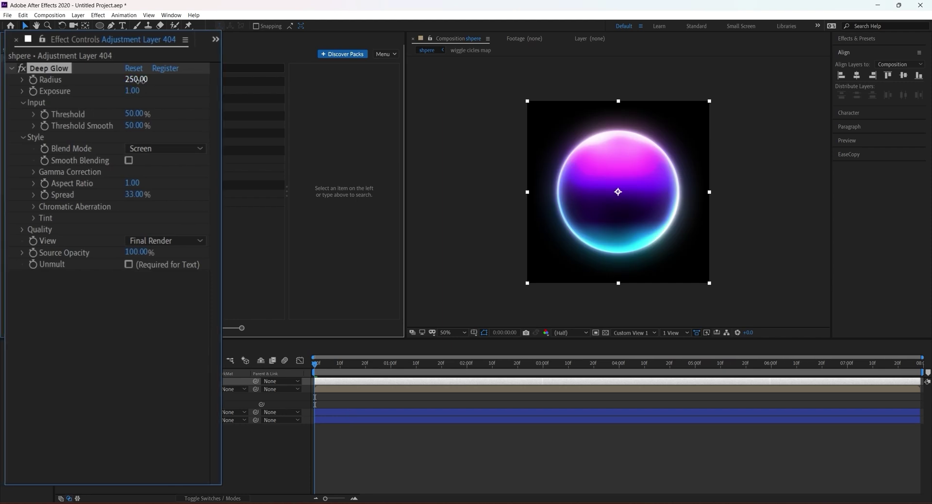
click(141, 80)
text(400)
click(131, 91)
text(.789)
key(Return)
Step: Set Deep Glow's threshold to 75%, increase its threshold smoothness and preview the animation at full resolution
click(132, 114)
text(75)
drag(136, 126, 192, 137)
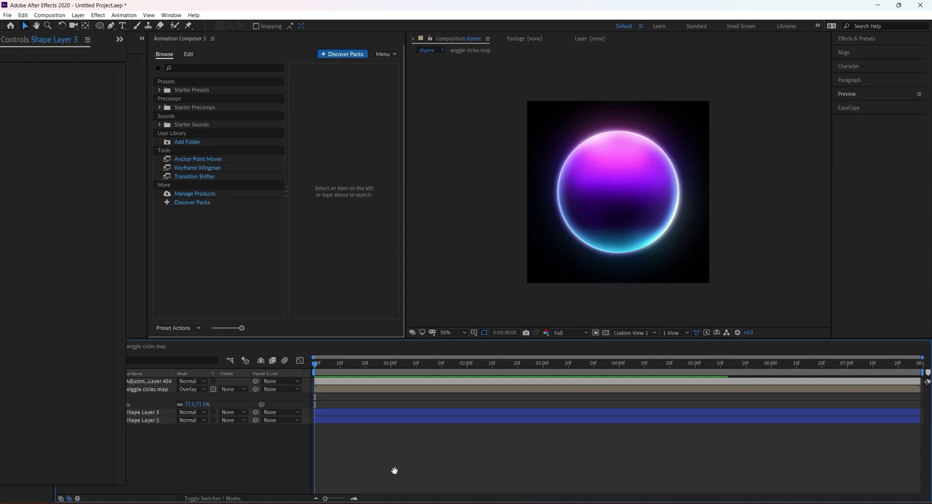
key(space)
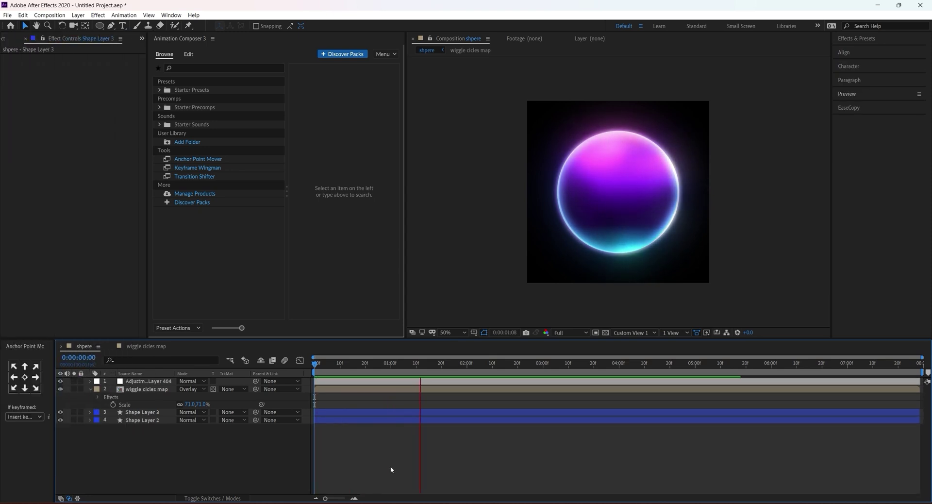